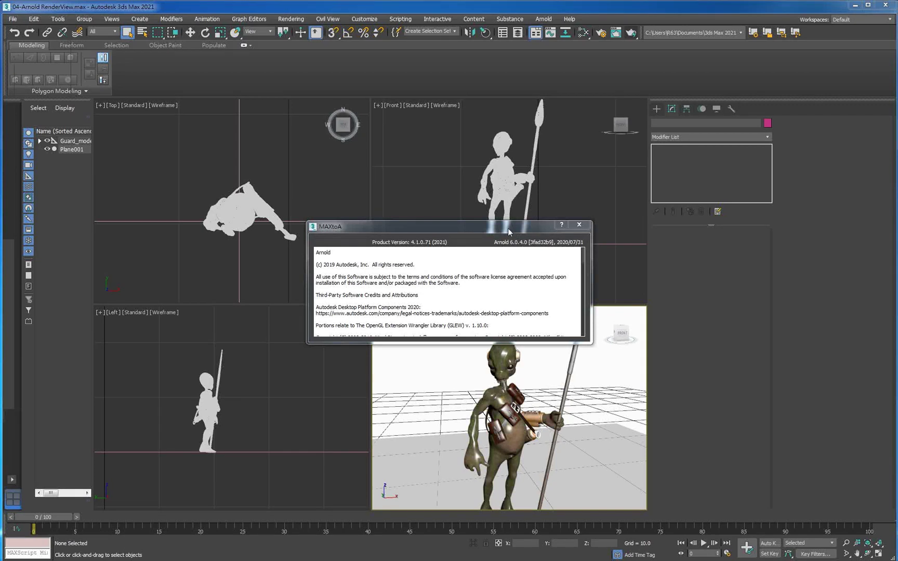
# Close the MAXtoA About box and place the Render Setup: Arnold dialog beside the viewports
pyautogui.moveTo(508, 228); pyautogui.dragTo(517, 222)
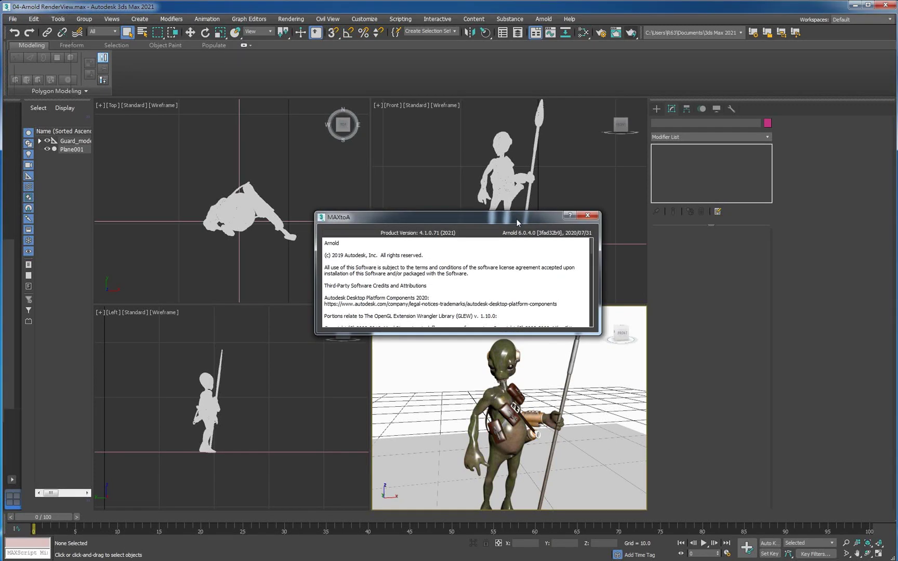
pyautogui.click(588, 216)
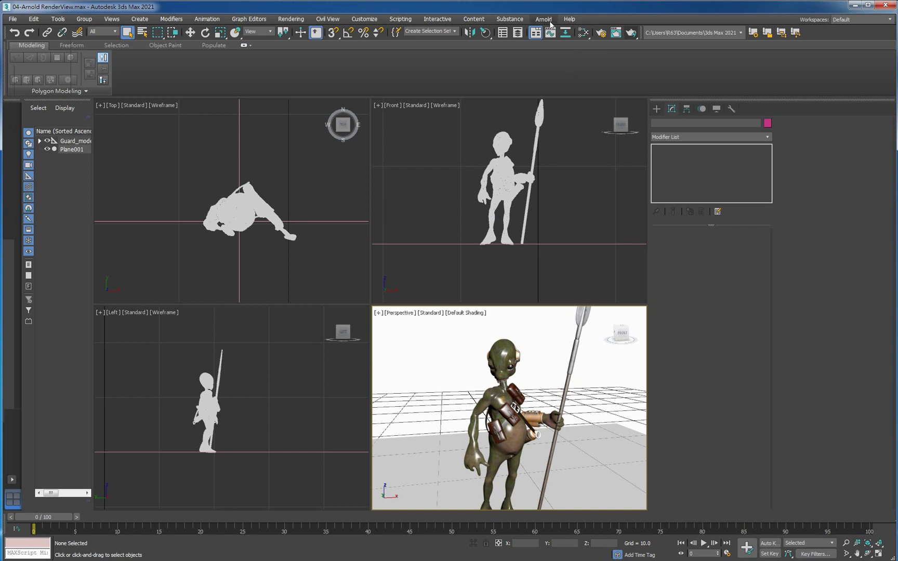
pyautogui.click(601, 33)
pyautogui.moveTo(258, 151)
pyautogui.mouseDown()
pyautogui.moveTo(357, 101)
pyautogui.moveTo(288, 92)
pyautogui.mouseUp()
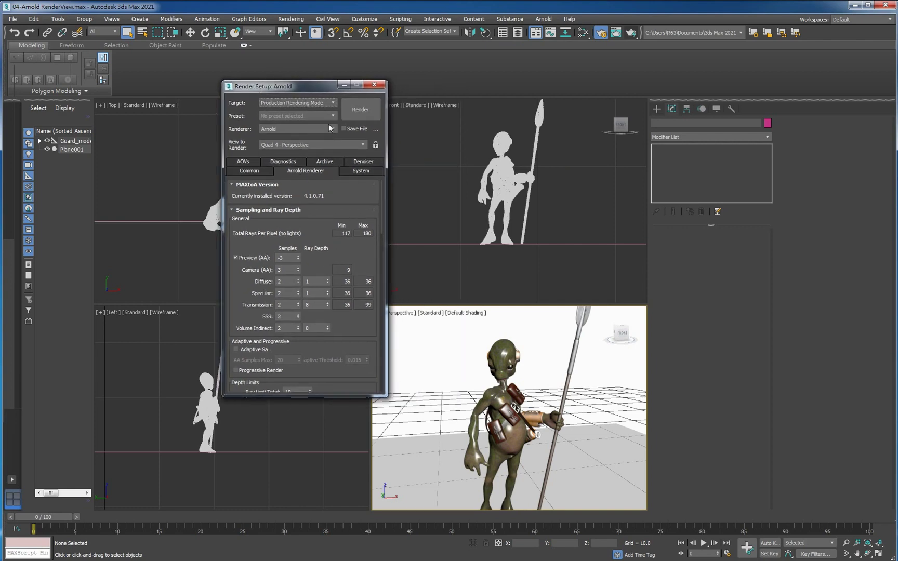
# Production-render the Perspective view of the alien guard, then open the render Target list
pyautogui.click(363, 100)
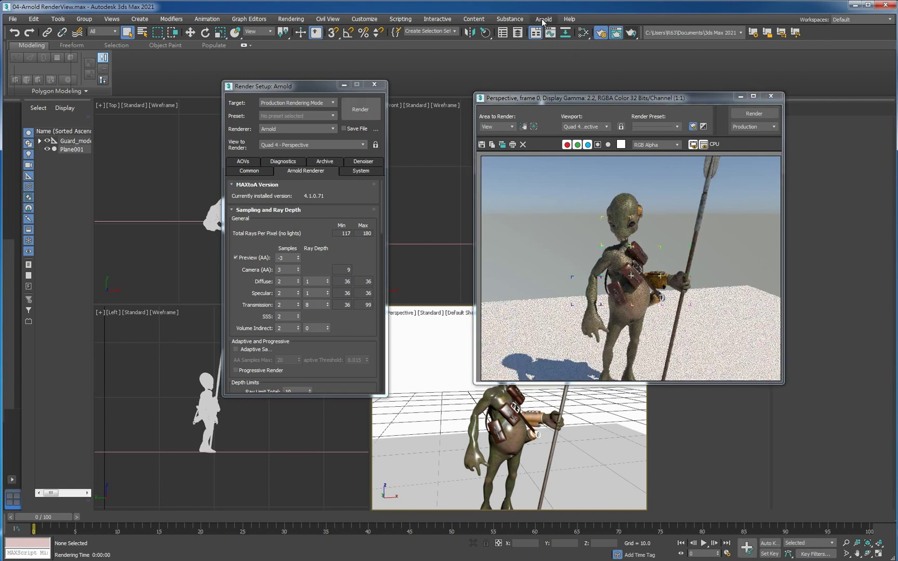
pyautogui.click(297, 102)
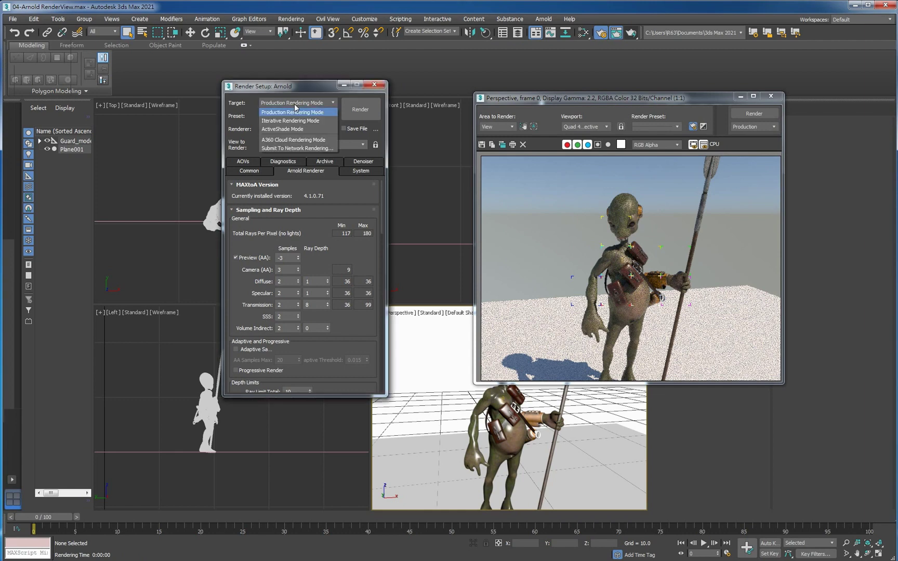
# Set Target to ActiveShade Mode, launch ActiveShade, select the body and orbit the Perspective view
pyautogui.click(279, 130)
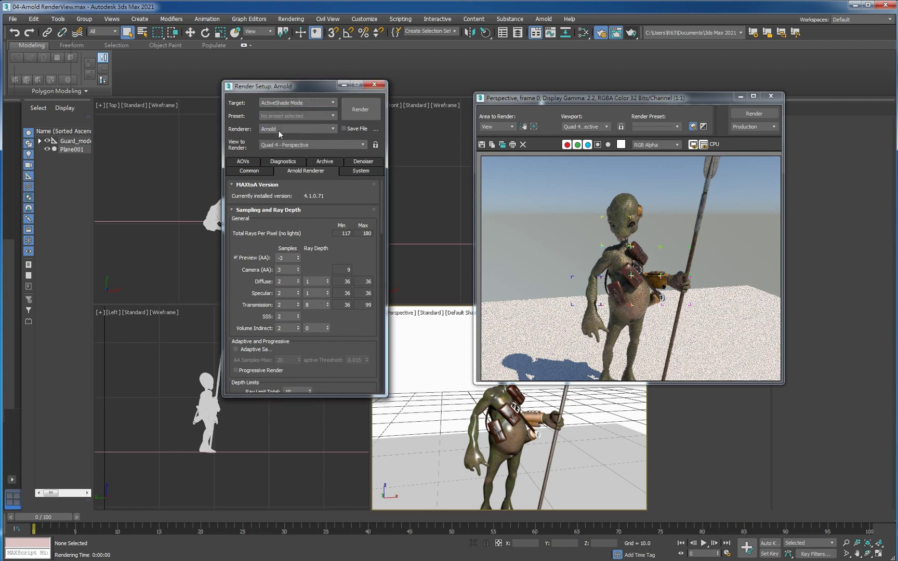
pyautogui.click(365, 112)
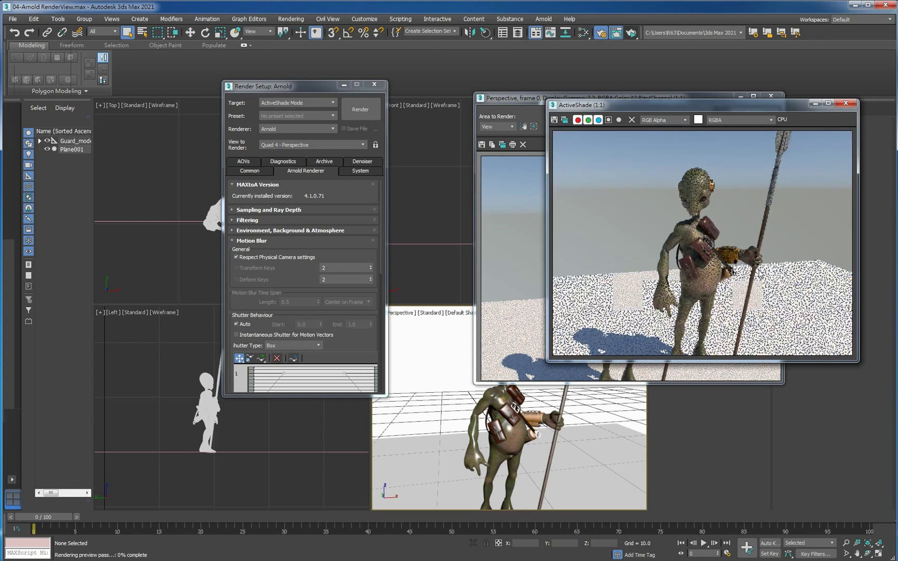
pyautogui.click(518, 466)
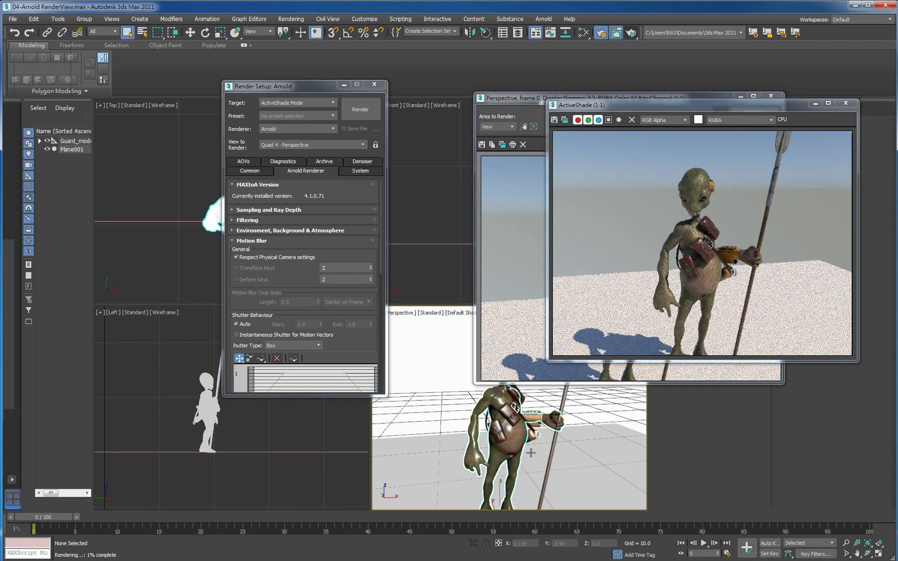
pyautogui.keyDown('alt'); pyautogui.moveTo(508, 462); pyautogui.dragTo(553, 442, button='middle'); pyautogui.keyUp('alt')
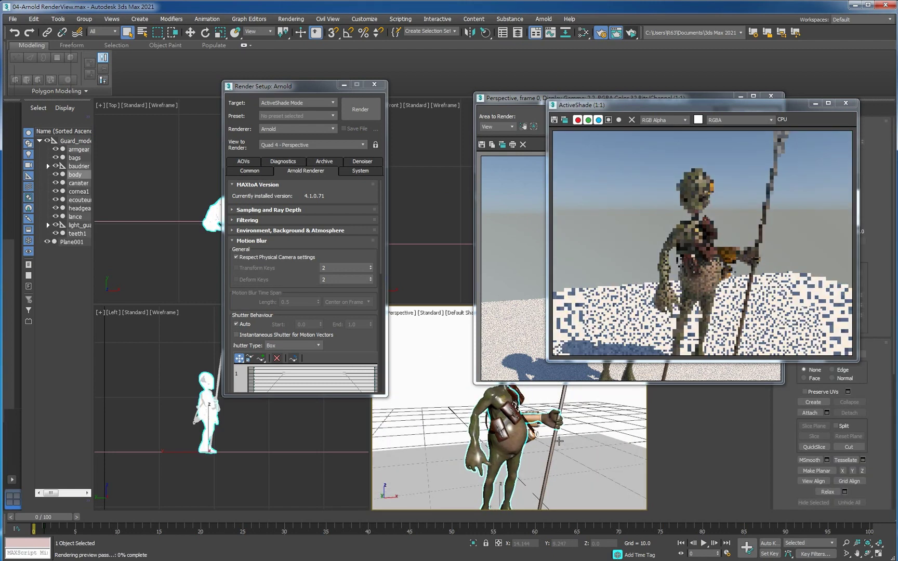
pyautogui.moveTo(554, 442)
pyautogui.keyDown('alt'); pyautogui.mouseDown(button='middle')
pyautogui.moveTo(504, 474)
pyautogui.moveTo(514, 468)
pyautogui.mouseUp(button='middle'); pyautogui.keyUp('alt')
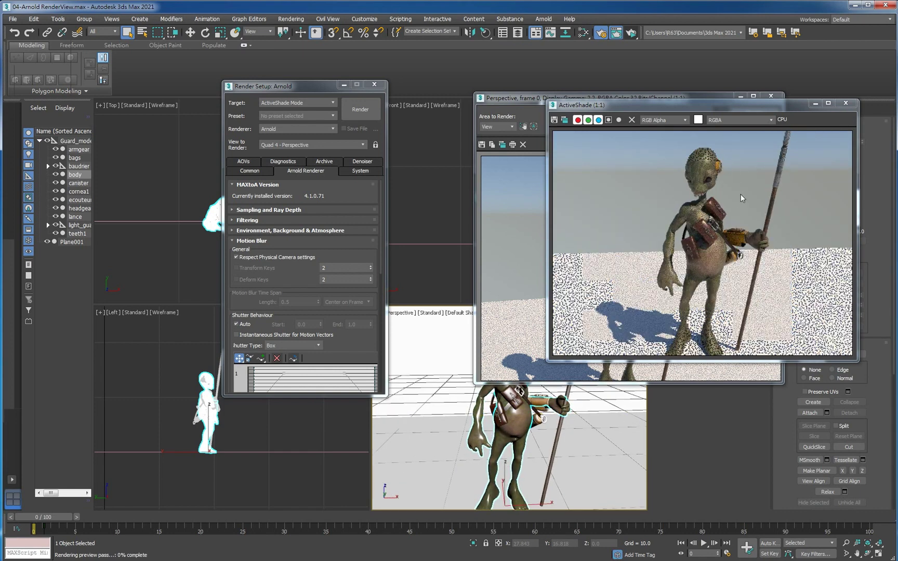
pyautogui.moveTo(514, 417); pyautogui.dragTo(496, 460)
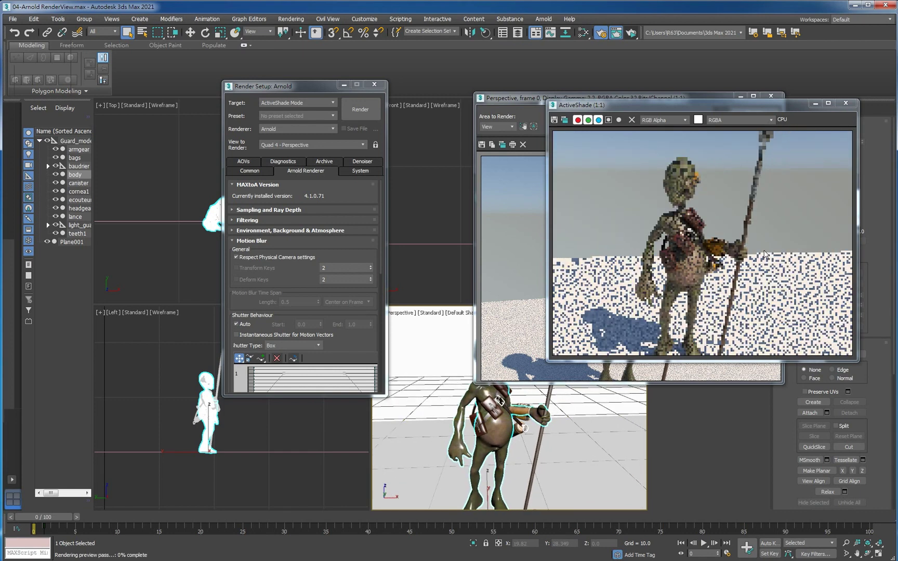
# Close the ActiveShade and frame windows and set Target back to Production Rendering Mode
pyautogui.click(845, 103)
pyautogui.click(771, 97)
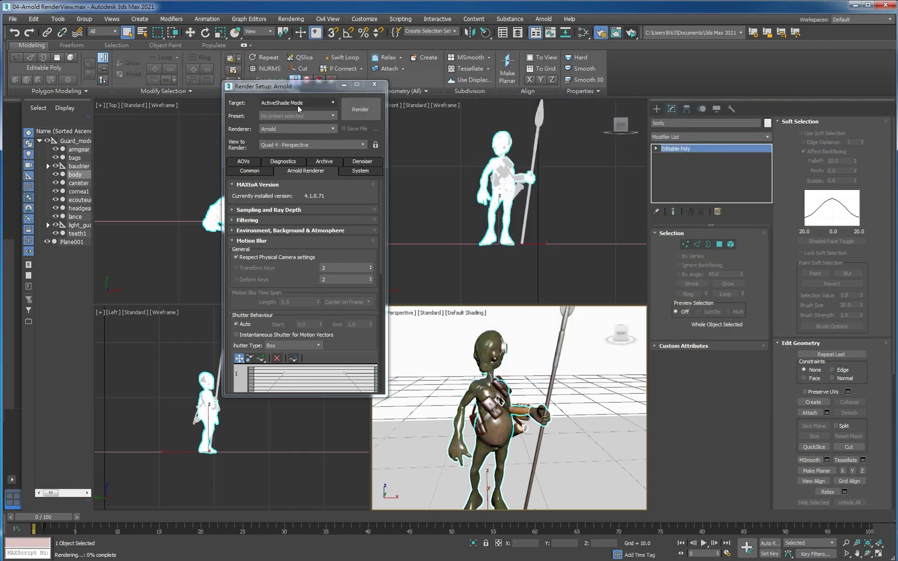
pyautogui.click(296, 102)
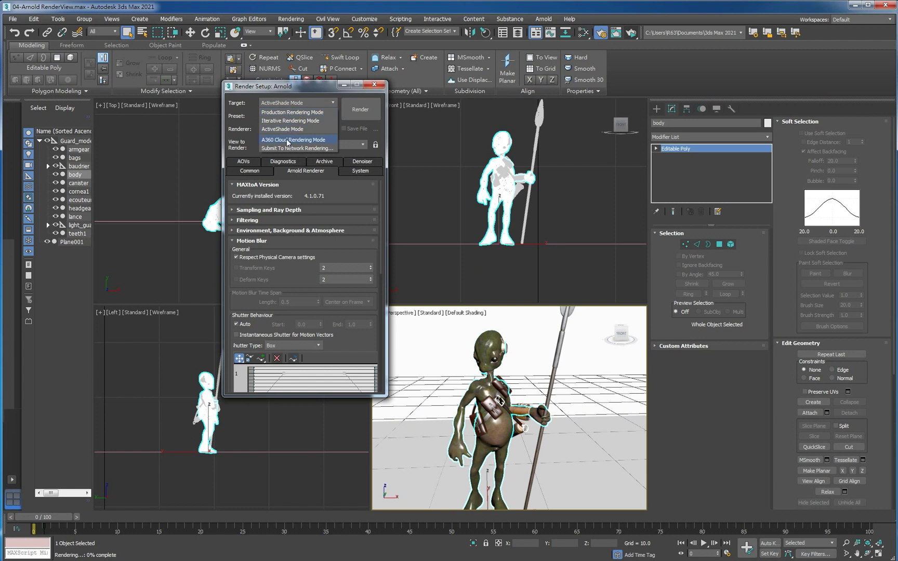
pyautogui.click(279, 113)
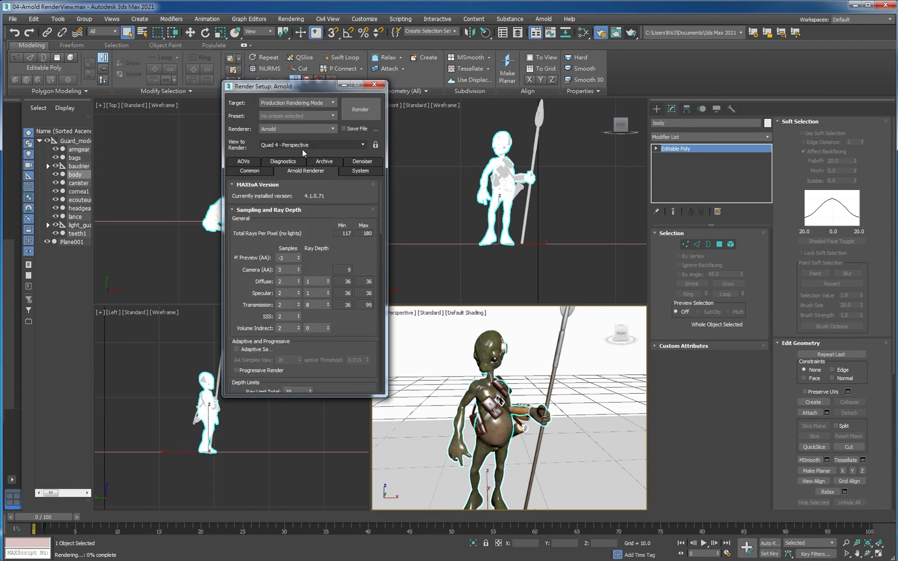
pyautogui.moveTo(309, 89); pyautogui.dragTo(266, 92)
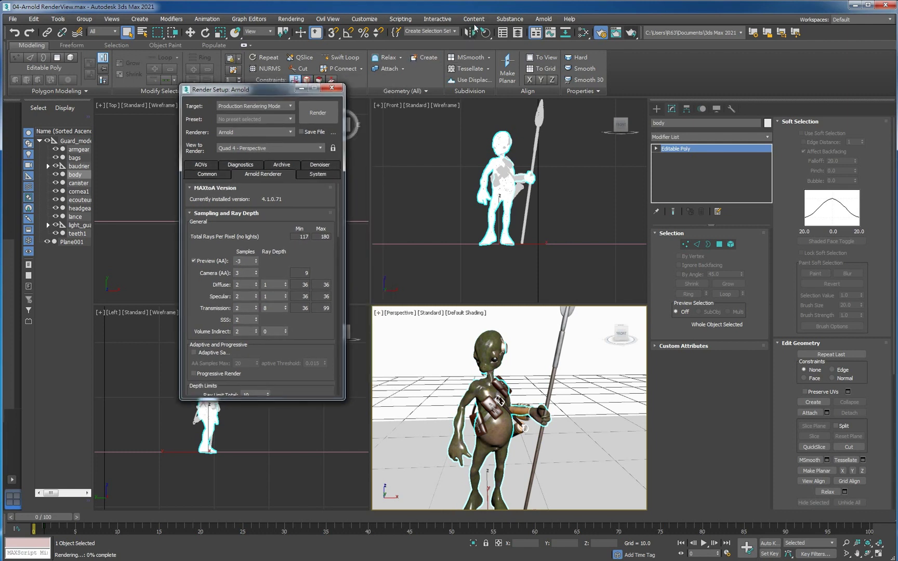
pyautogui.click(544, 21)
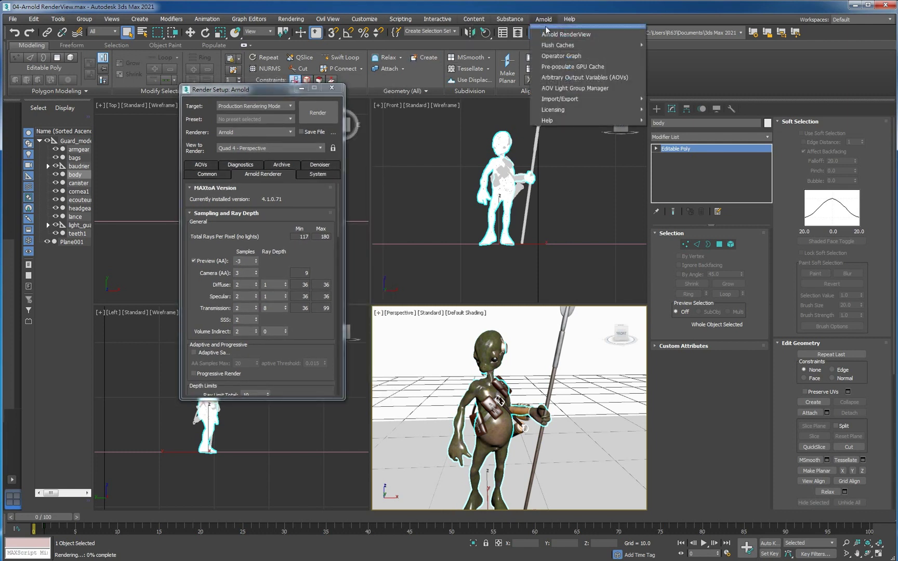
# Open Arnold RenderView, deselect everything, and position the RenderView window beside the viewports
pyautogui.click(593, 35)
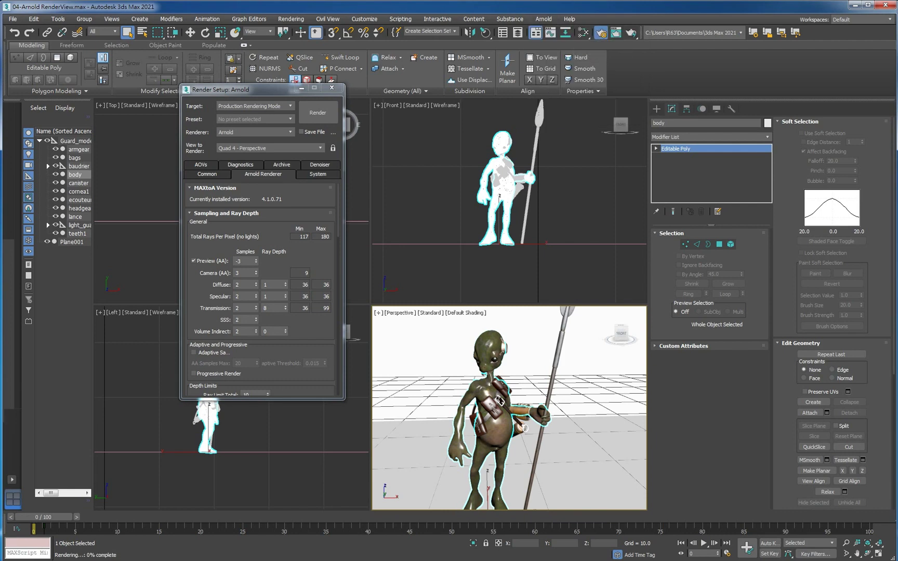
pyautogui.hotkey('ctrl', 'd')
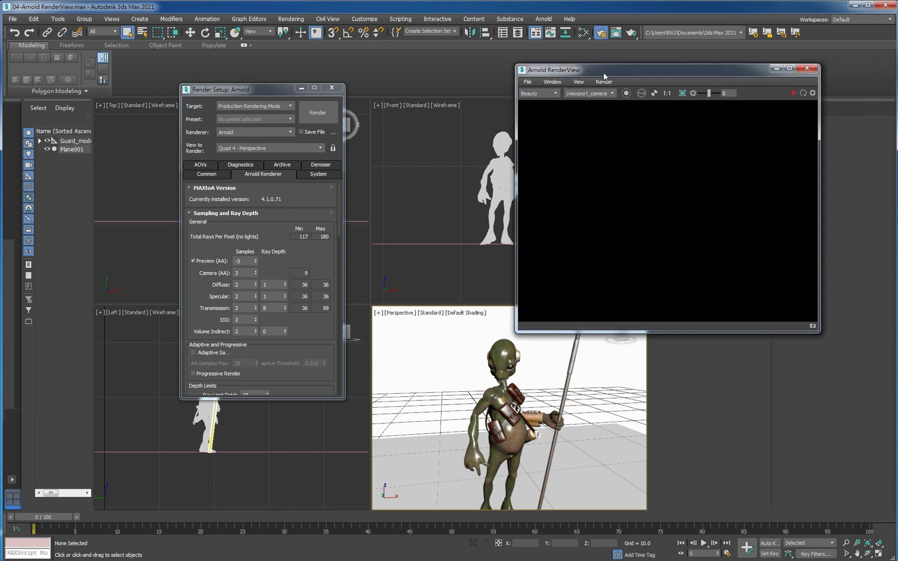
pyautogui.moveTo(561, 72); pyautogui.dragTo(492, 76)
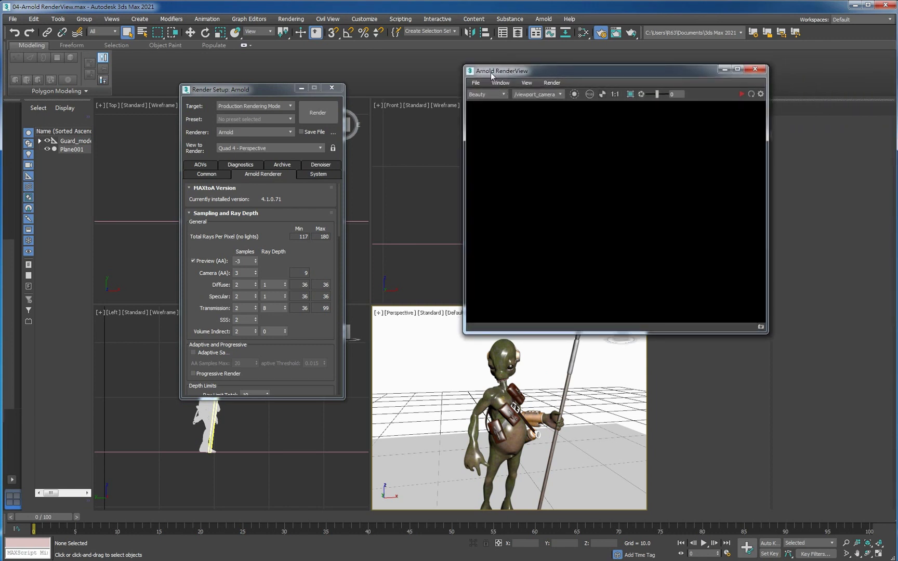
pyautogui.moveTo(582, 71); pyautogui.dragTo(578, 67)
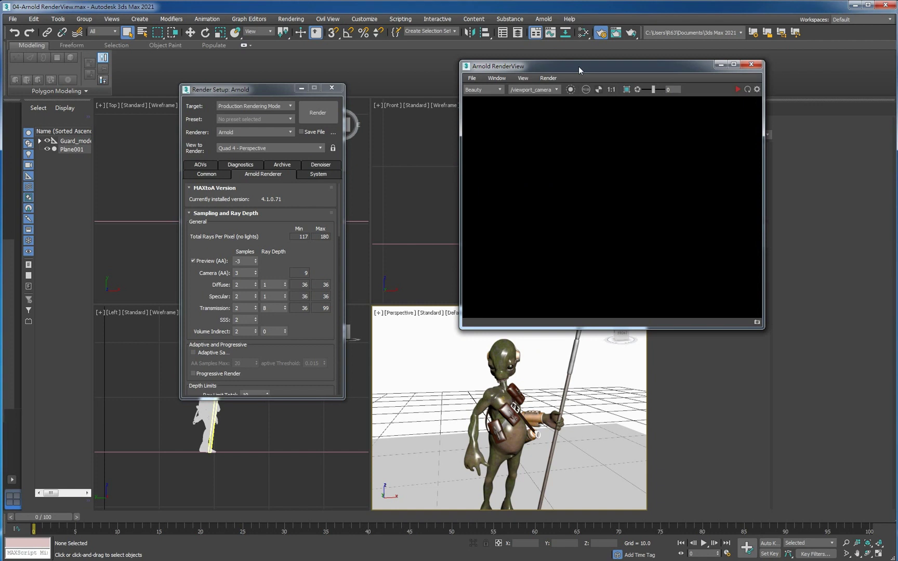
pyautogui.moveTo(582, 65); pyautogui.dragTo(589, 65)
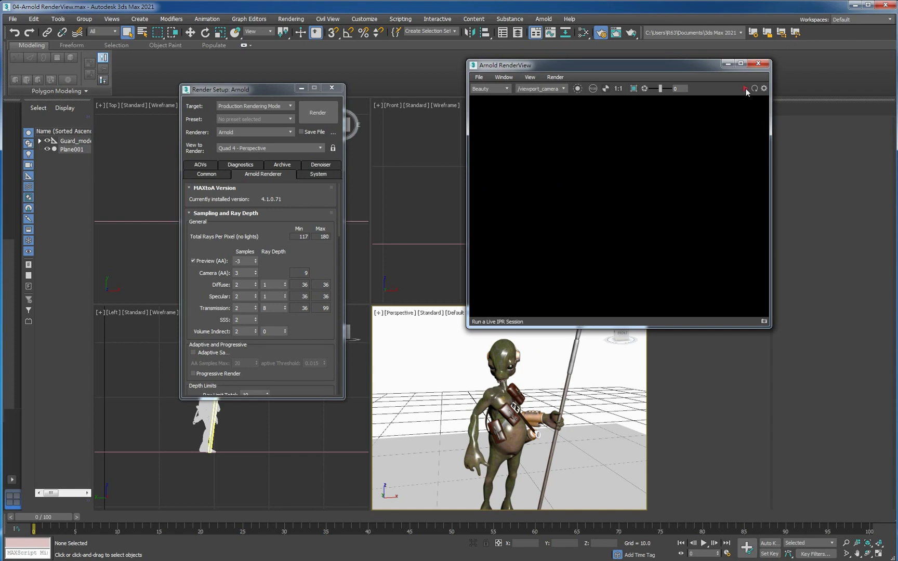
# Run IPR in RenderView, select the guard's bags and orbit the Perspective view
pyautogui.moveTo(679, 67); pyautogui.dragTo(698, 52)
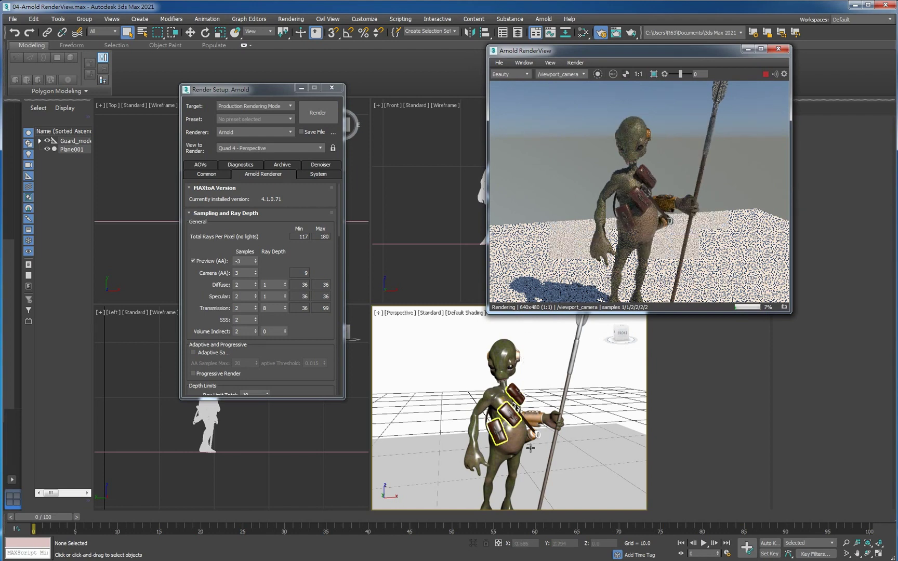
pyautogui.click(508, 439)
pyautogui.moveTo(564, 457)
pyautogui.keyDown('alt'); pyautogui.mouseDown(button='middle')
pyautogui.moveTo(489, 457)
pyautogui.moveTo(576, 470)
pyautogui.moveTo(491, 464)
pyautogui.moveTo(565, 447)
pyautogui.moveTo(493, 448)
pyautogui.moveTo(535, 445)
pyautogui.moveTo(509, 446)
pyautogui.moveTo(519, 446)
pyautogui.moveTo(514, 436)
pyautogui.moveTo(503, 446)
pyautogui.moveTo(540, 441)
pyautogui.mouseUp(button='middle'); pyautogui.keyUp('alt')
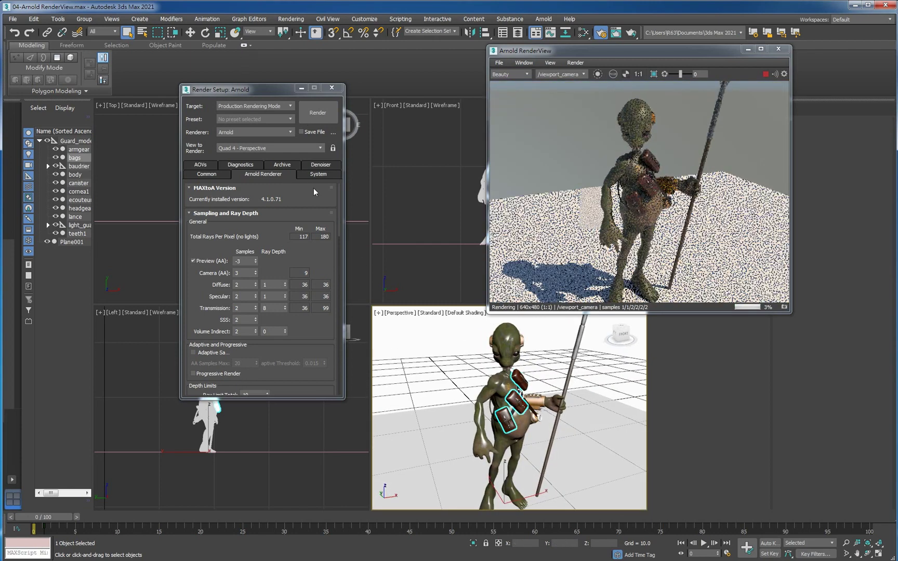
# Review the System tab device settings, orbit the view lower, then return to the Arnold Renderer tab
pyautogui.click(318, 174)
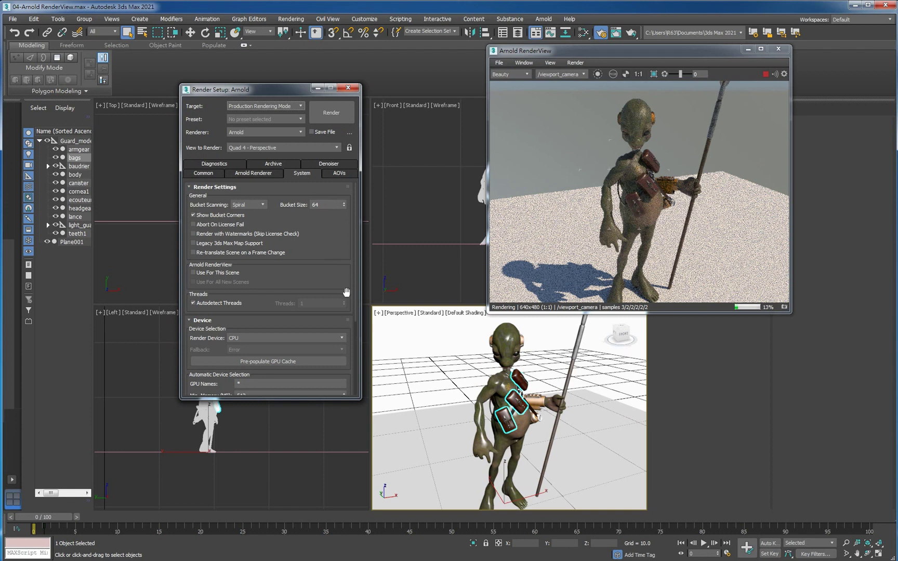
pyautogui.scroll(-2, 345, 291)
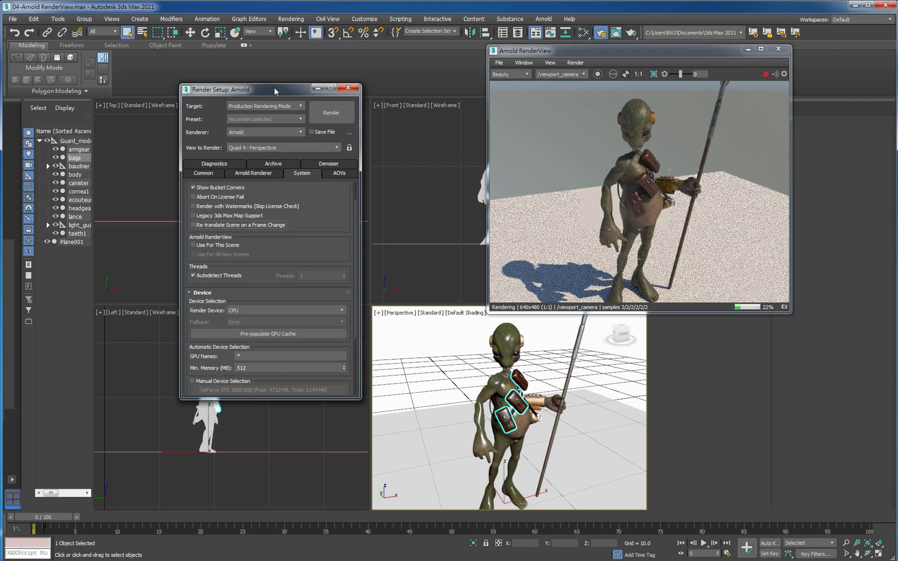
pyautogui.moveTo(275, 91); pyautogui.dragTo(240, 99)
pyautogui.moveTo(498, 405)
pyautogui.keyDown('alt'); pyautogui.mouseDown(button='middle')
pyautogui.moveTo(508, 431)
pyautogui.moveTo(531, 411)
pyautogui.moveTo(488, 441)
pyautogui.moveTo(584, 322)
pyautogui.mouseUp(button='middle'); pyautogui.keyUp('alt')
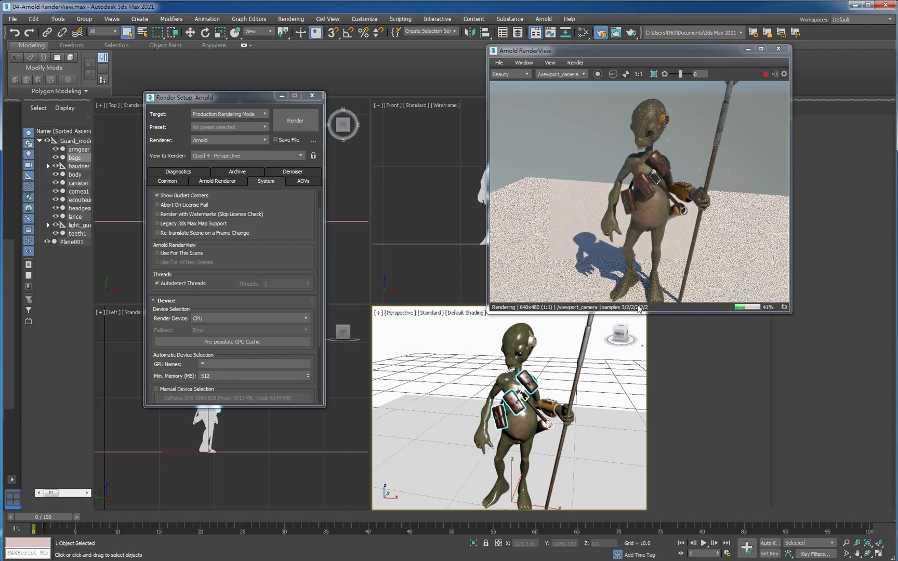
pyautogui.click(205, 182)
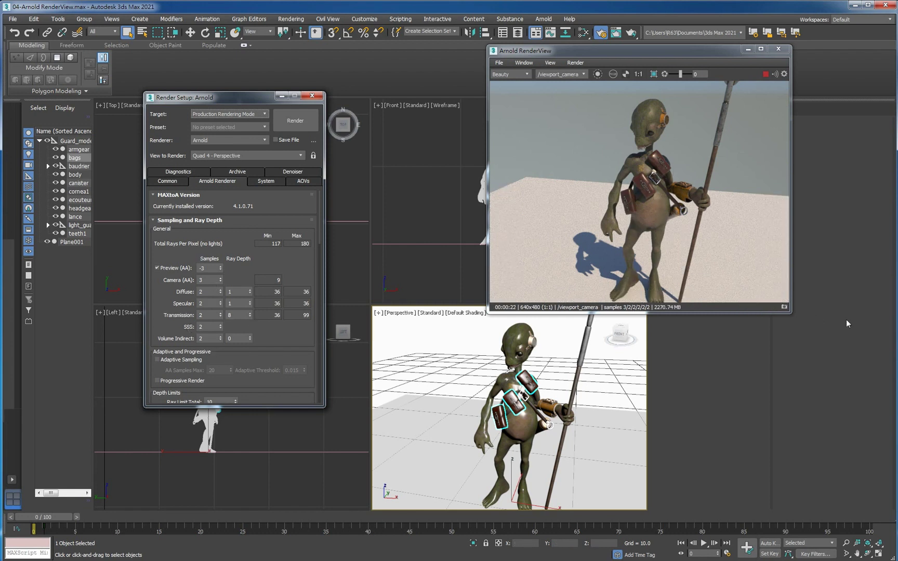
# Select Plane001, start saving the image from RenderView's File menu, then cancel the dialog
pyautogui.click(746, 283)
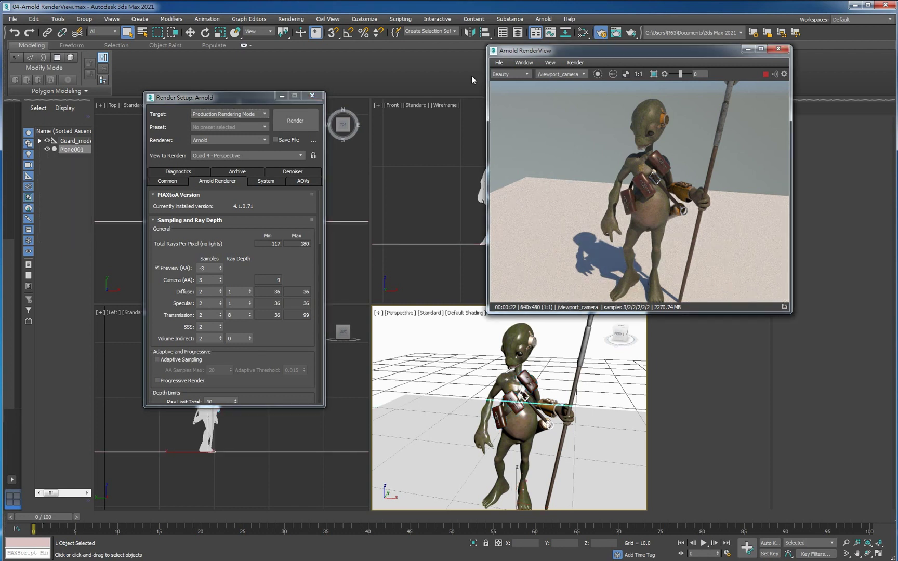
pyautogui.click(499, 63)
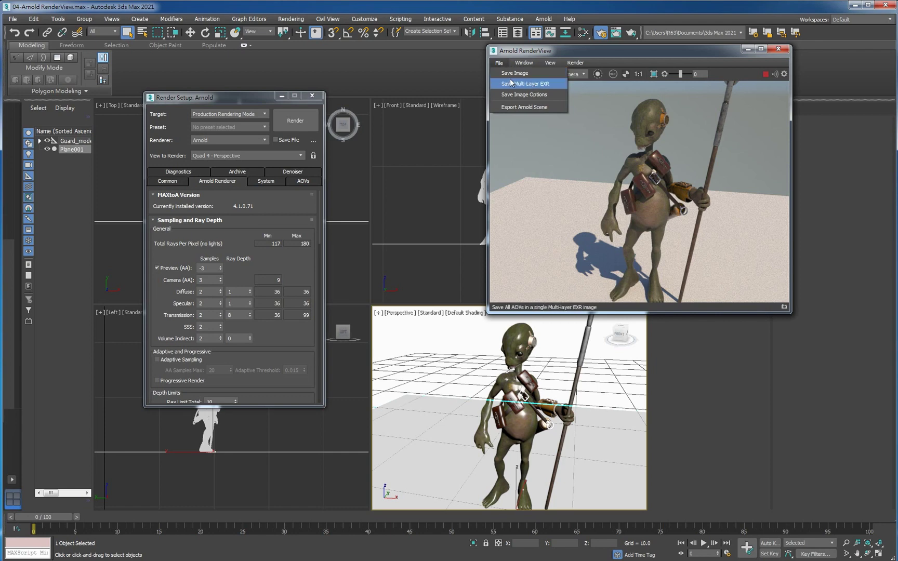
pyautogui.click(512, 73)
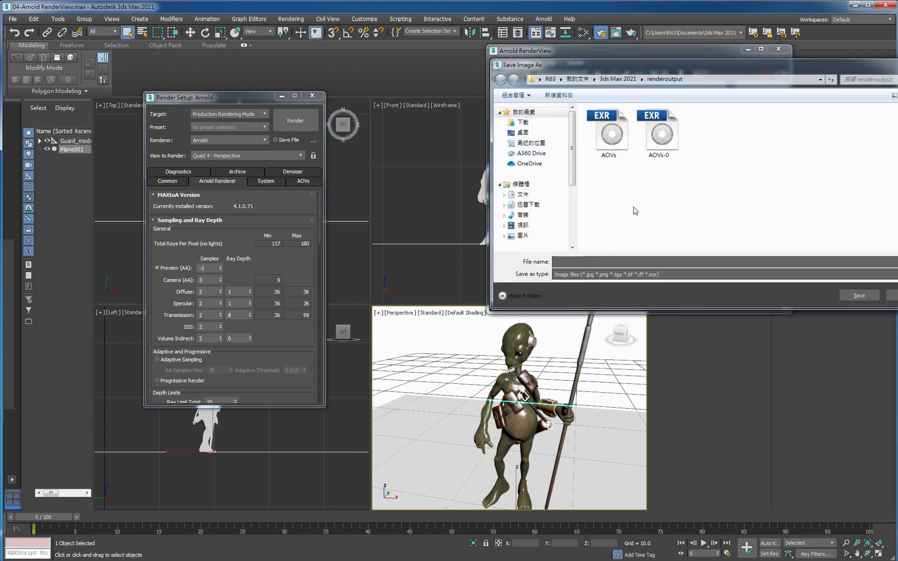
pyautogui.press('Escape')
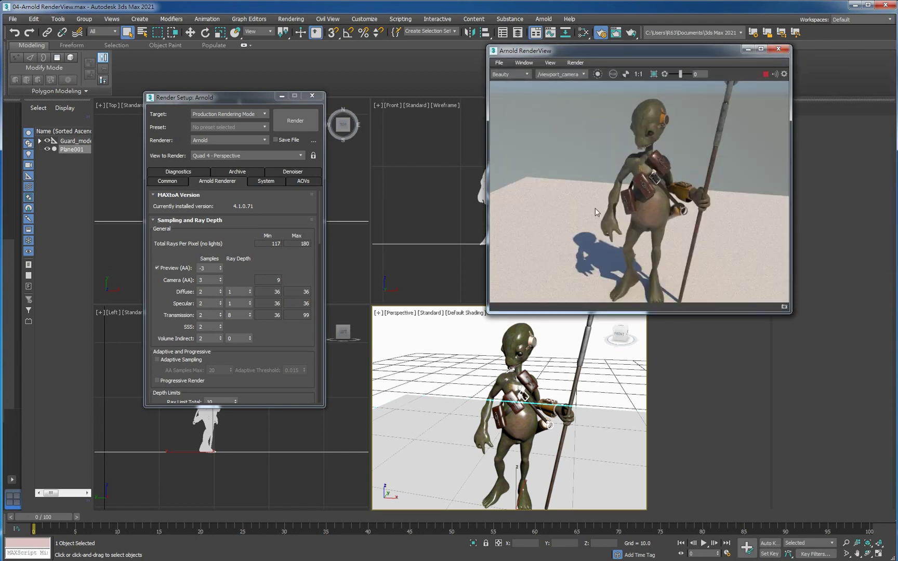
# Orbit the Perspective view lower so RenderView re-renders, and nudge the RenderView window
pyautogui.keyDown('alt'); pyautogui.moveTo(570, 362); pyautogui.dragTo(571, 342, button='middle'); pyautogui.keyUp('alt')
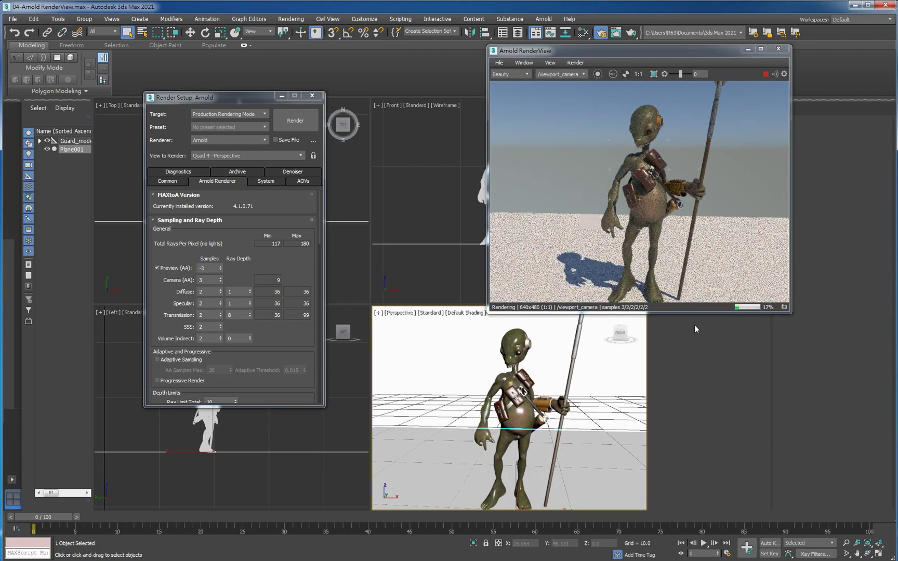
pyautogui.moveTo(564, 397)
pyautogui.keyDown('alt'); pyautogui.mouseDown(button='middle')
pyautogui.moveTo(526, 401)
pyautogui.moveTo(519, 431)
pyautogui.moveTo(495, 440)
pyautogui.moveTo(541, 448)
pyautogui.moveTo(561, 405)
pyautogui.moveTo(546, 422)
pyautogui.mouseUp(button='middle'); pyautogui.keyUp('alt')
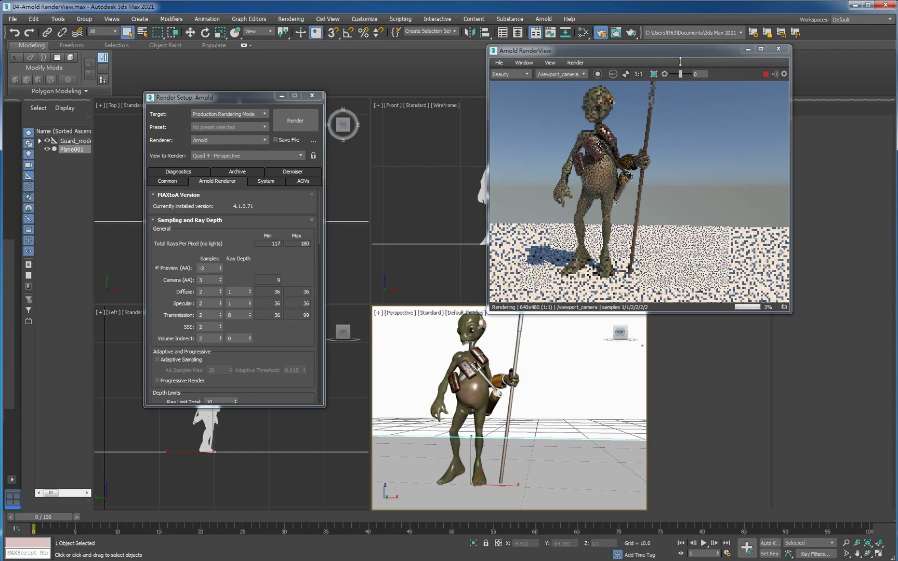
pyautogui.moveTo(669, 48); pyautogui.dragTo(659, 73)
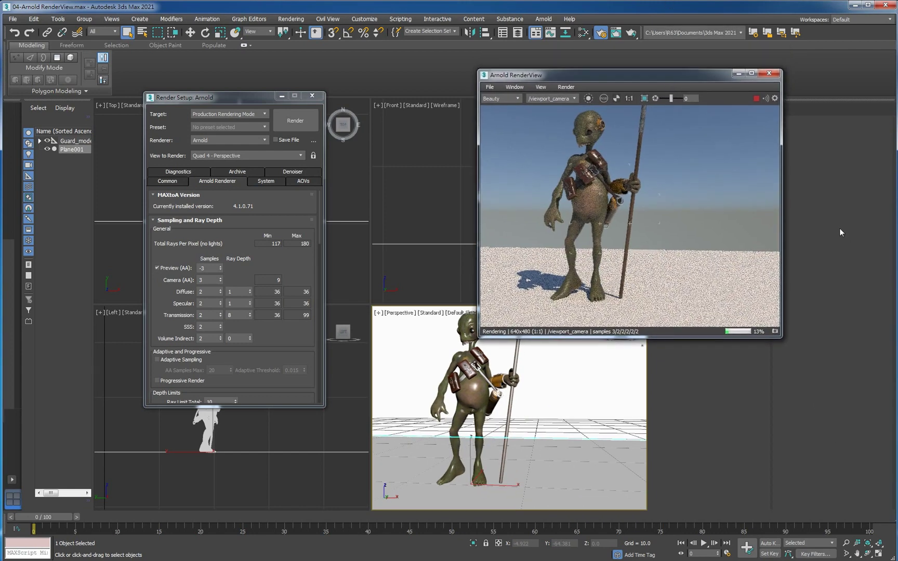
# In RenderView Display Settings, try a brighter exposure, then reset Exposure to 0
pyautogui.click(775, 98)
pyautogui.moveTo(789, 78); pyautogui.dragTo(750, 68)
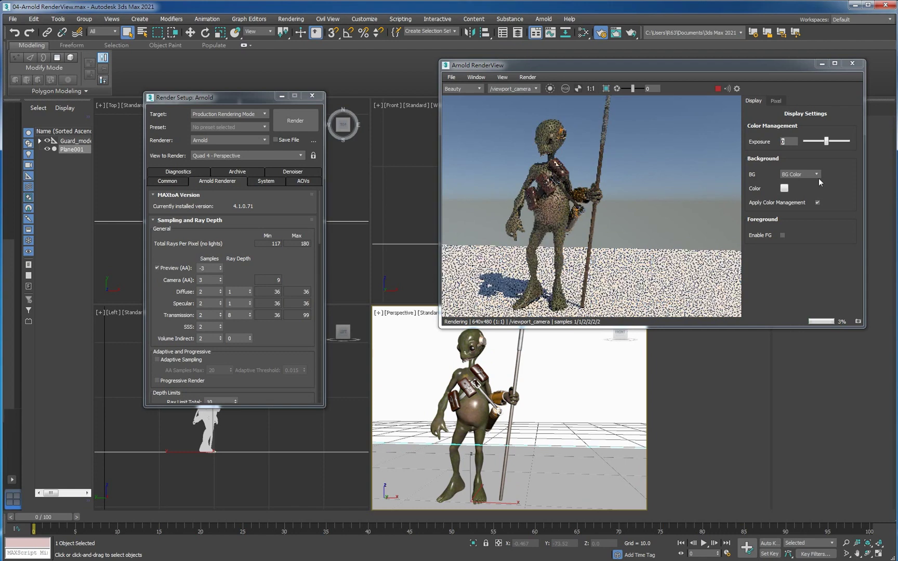
pyautogui.moveTo(826, 141); pyautogui.dragTo(823, 141)
pyautogui.doubleClick(795, 141)
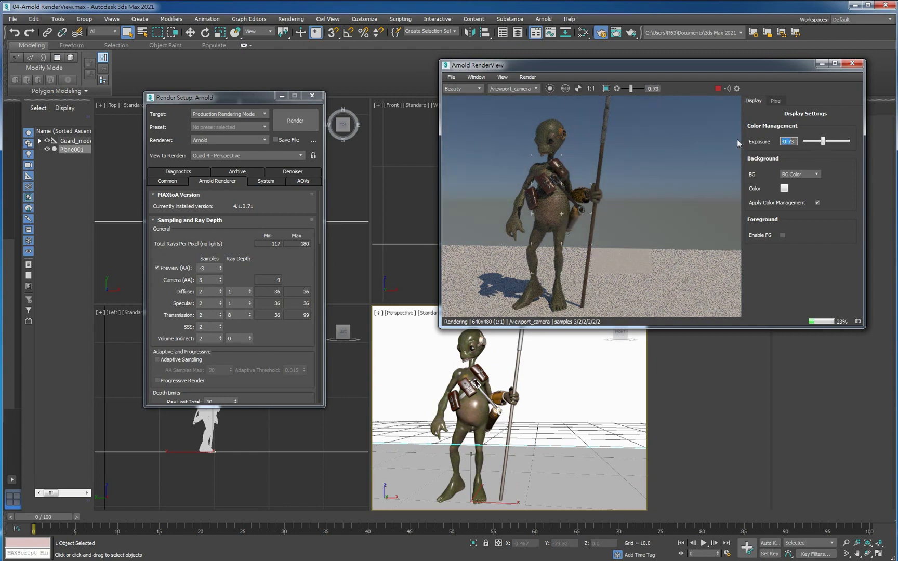
pyautogui.write('0')
pyautogui.press('Return')
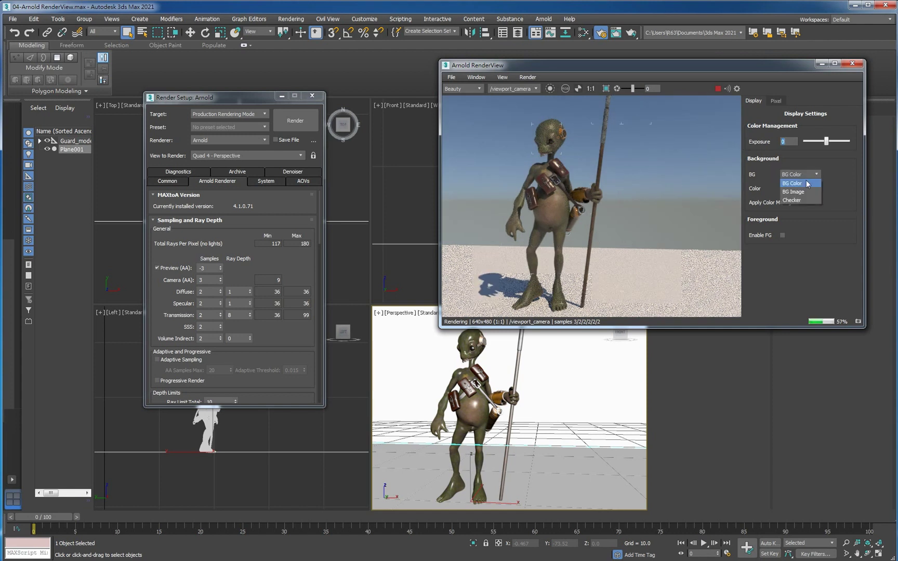
pyautogui.click(810, 194)
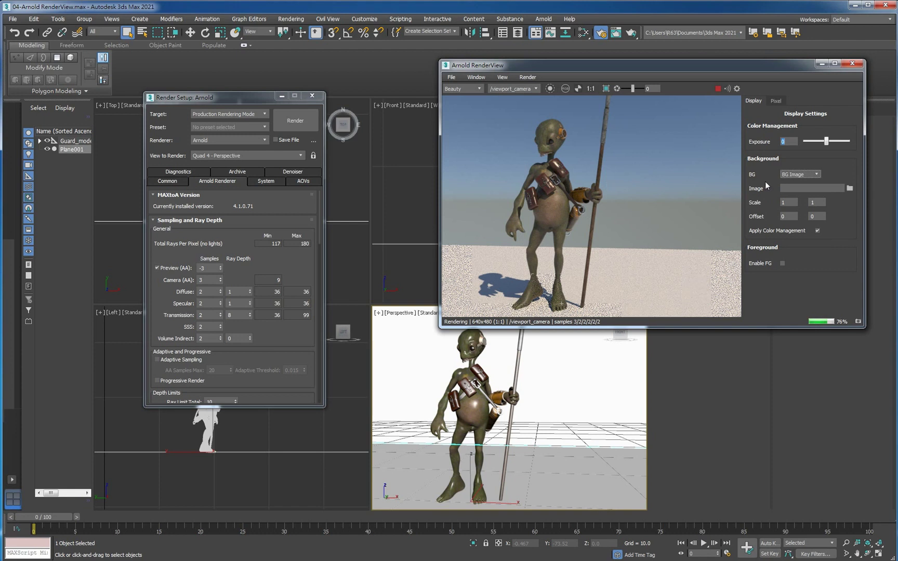
pyautogui.click(814, 175)
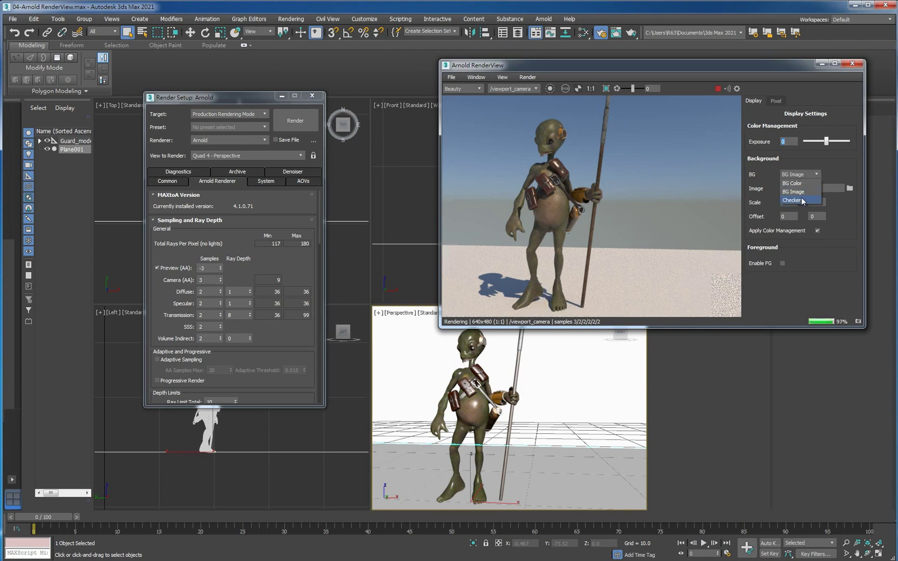
pyautogui.click(802, 202)
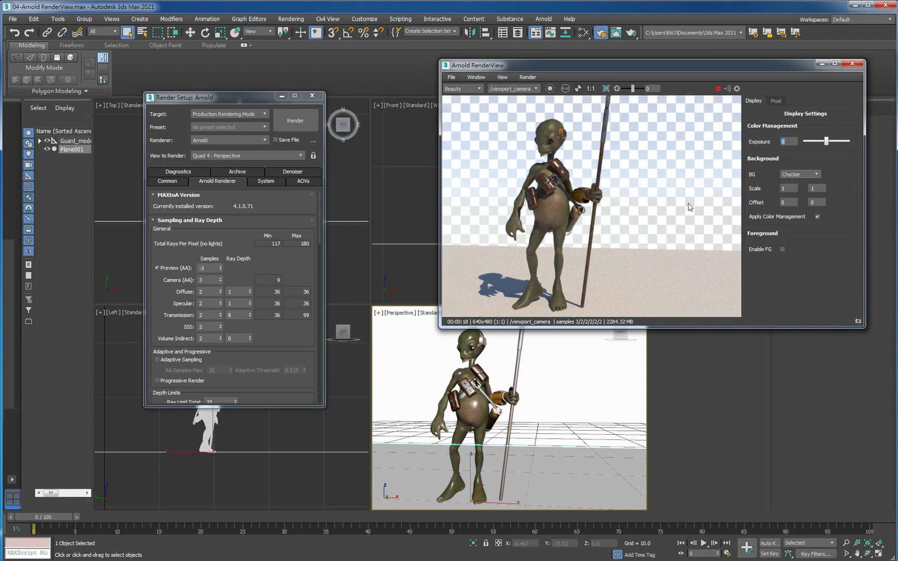
pyautogui.click(810, 175)
pyautogui.click(793, 183)
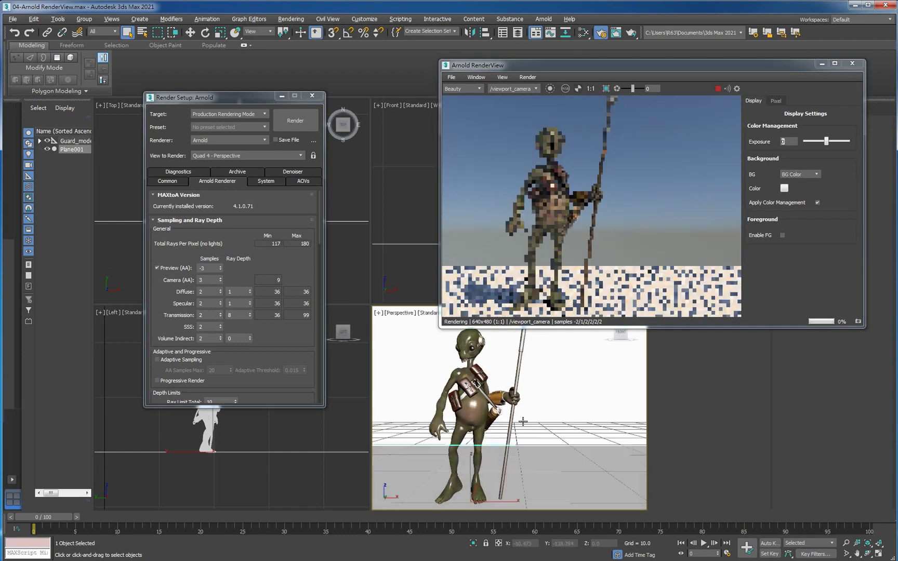
# Orbit to a new angle and render only a Crop Region drawn around the torso
pyautogui.keyDown('alt'); pyautogui.moveTo(527, 409); pyautogui.dragTo(525, 385, button='middle'); pyautogui.keyUp('alt')
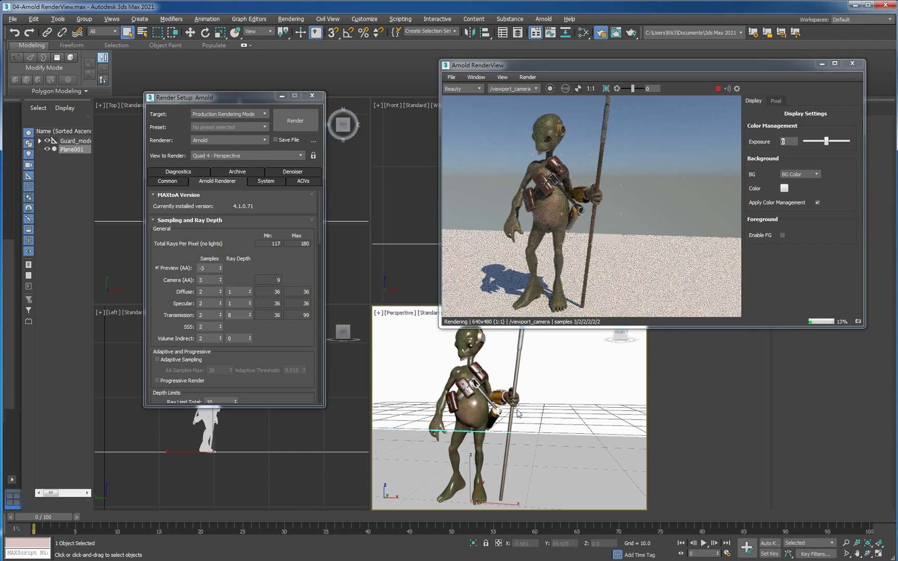
pyautogui.keyDown('alt'); pyautogui.moveTo(518, 414); pyautogui.dragTo(514, 394, button='middle'); pyautogui.keyUp('alt')
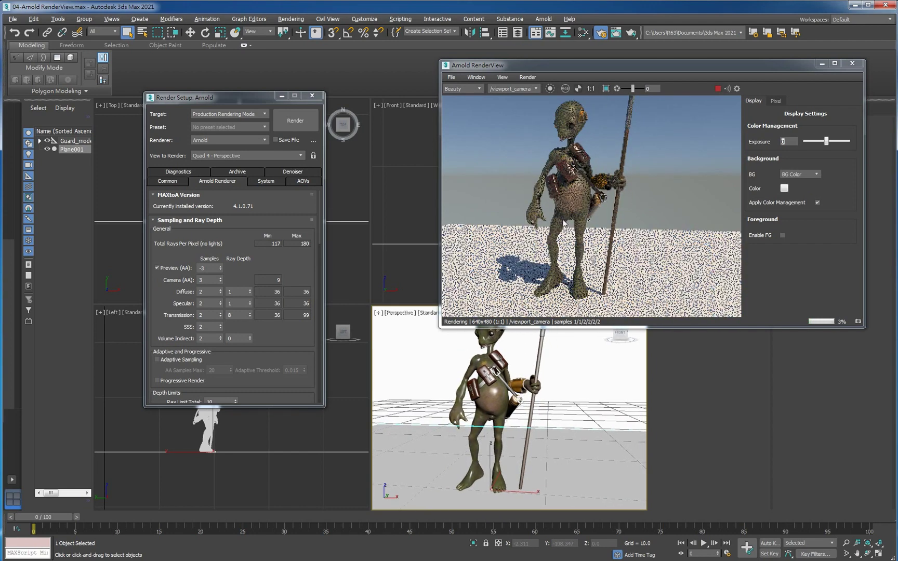
pyautogui.moveTo(598, 65); pyautogui.dragTo(628, 58)
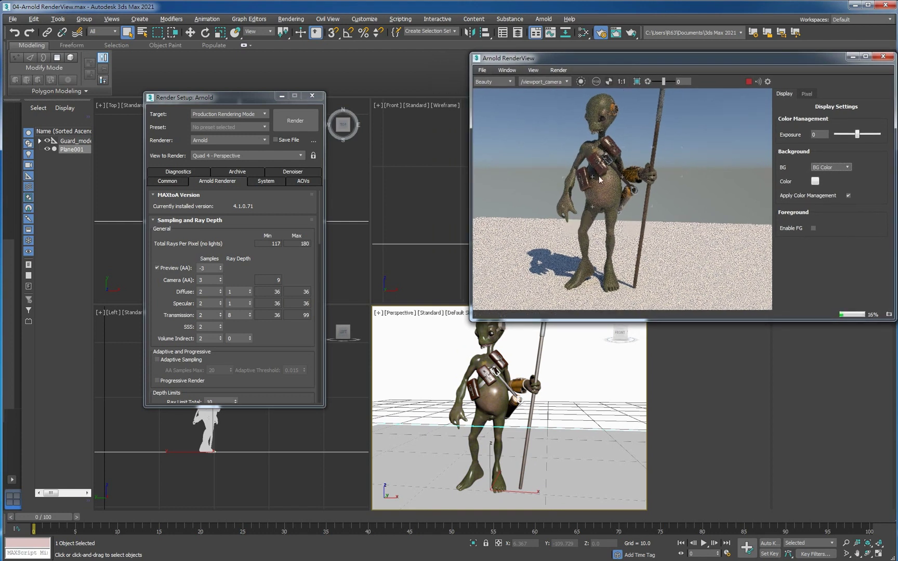
pyautogui.click(635, 81)
pyautogui.moveTo(602, 166); pyautogui.dragTo(618, 185)
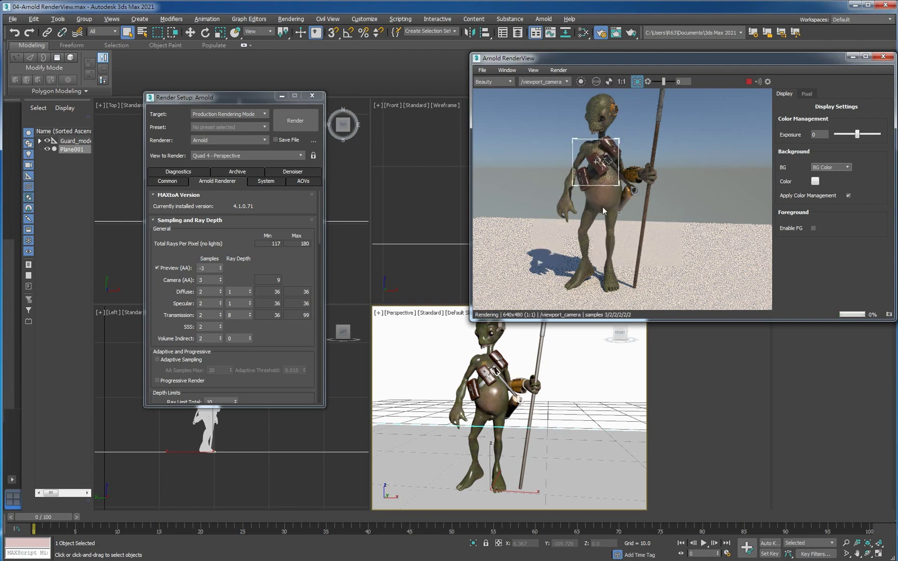
# Turn Crop Region off for full-frame rendering, re-orbit, and select the bags in the render
pyautogui.moveTo(509, 426)
pyautogui.keyDown('alt'); pyautogui.mouseDown(button='middle')
pyautogui.moveTo(523, 405)
pyautogui.moveTo(467, 399)
pyautogui.moveTo(497, 416)
pyautogui.mouseUp(button='middle'); pyautogui.keyUp('alt')
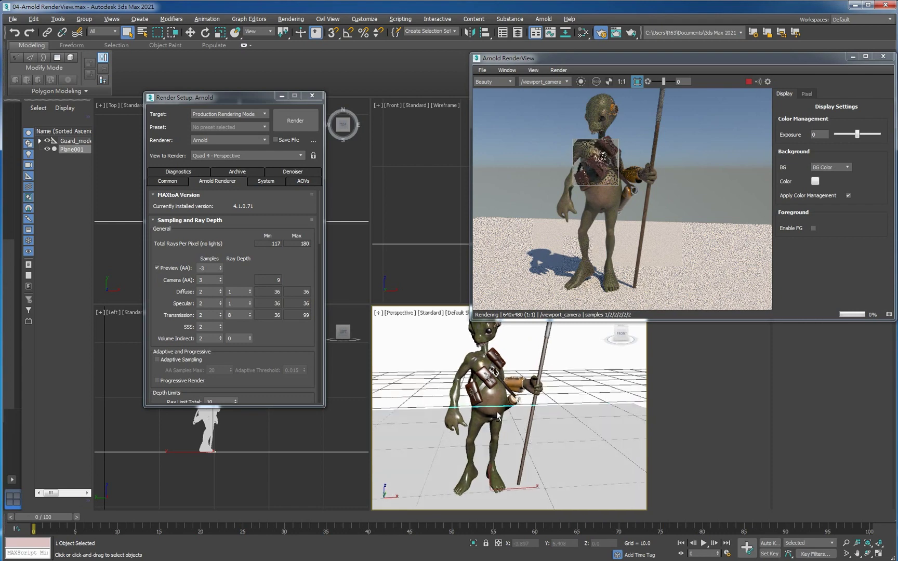
pyautogui.click(636, 84)
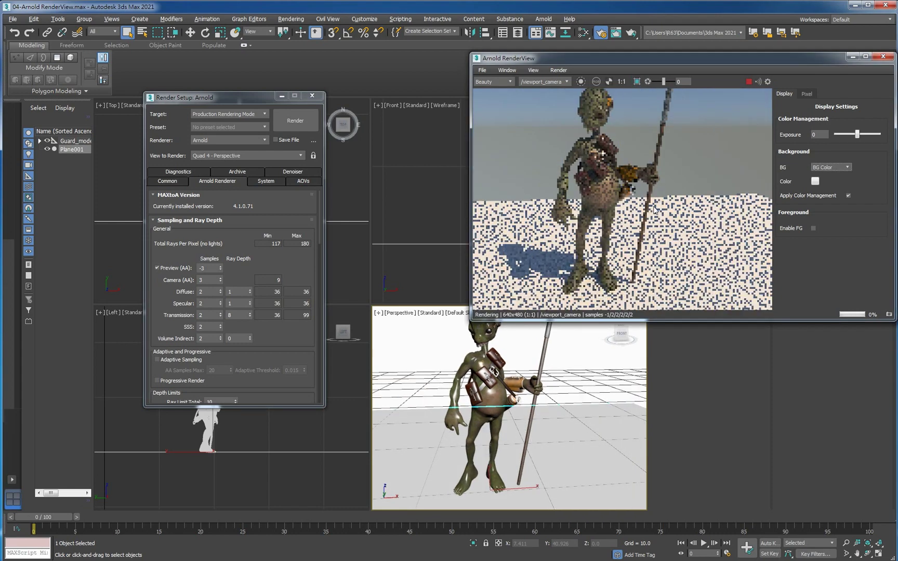
pyautogui.keyDown('alt'); pyautogui.moveTo(517, 399); pyautogui.dragTo(510, 399, button='middle'); pyautogui.keyUp('alt')
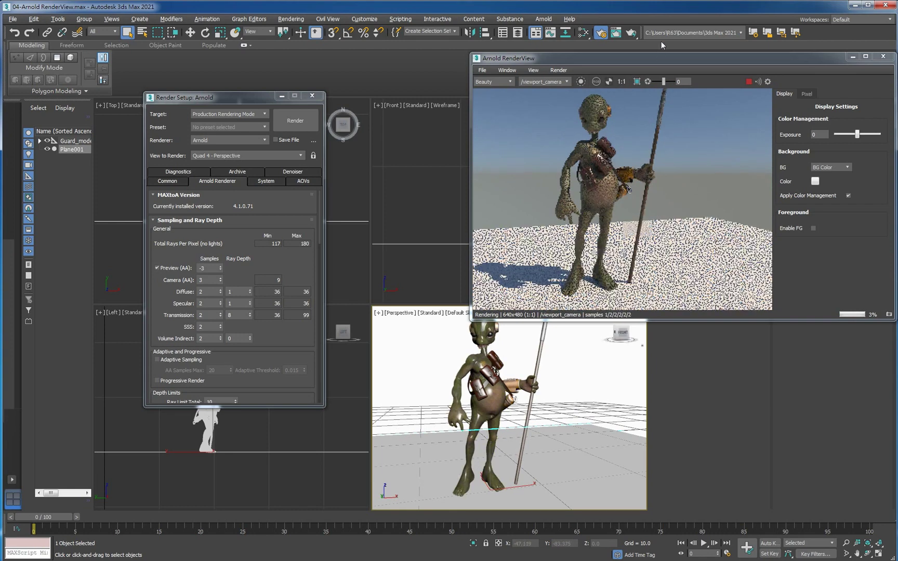
pyautogui.moveTo(645, 57)
pyautogui.mouseDown()
pyautogui.moveTo(608, 61)
pyautogui.moveTo(615, 35)
pyautogui.mouseUp()
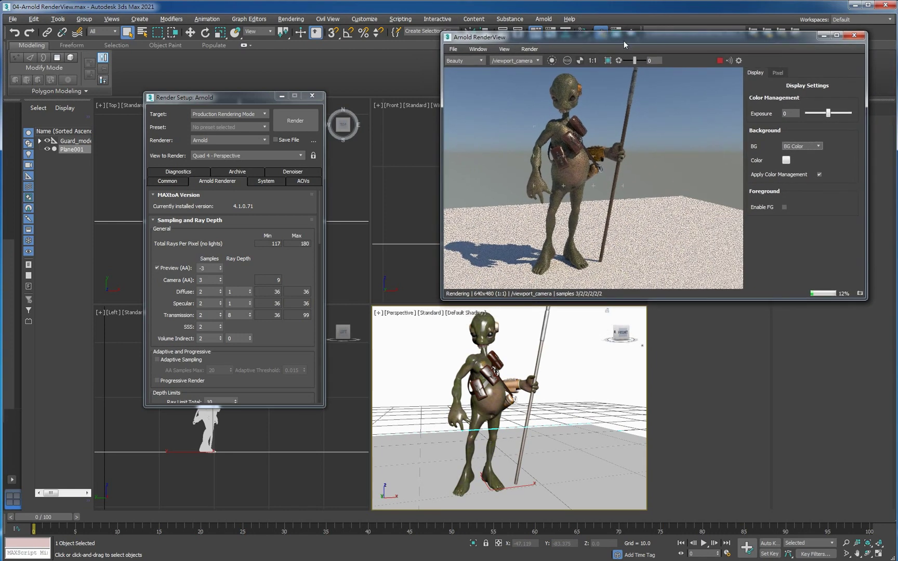
pyautogui.click(576, 145)
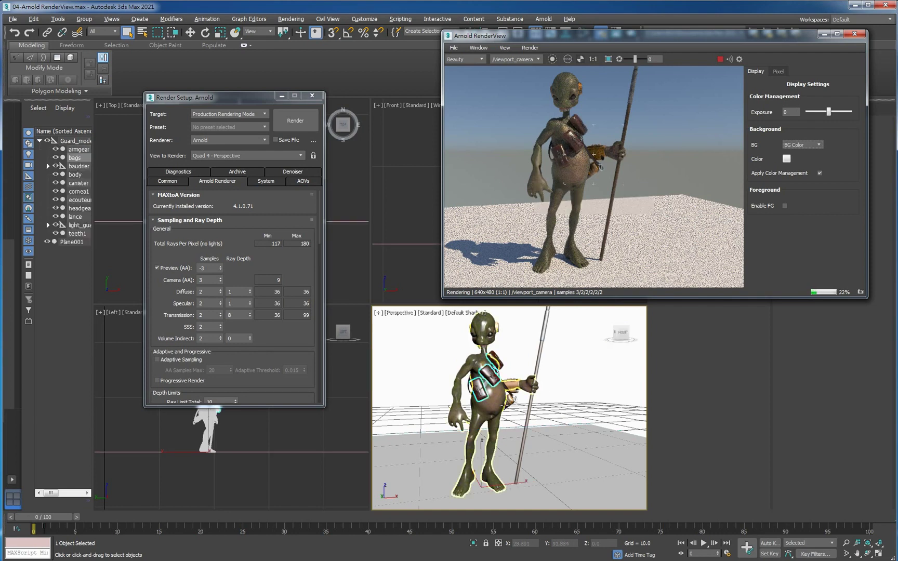
# Select the guard's body and render it alone with Isolate Selected in RenderView
pyautogui.moveTo(501, 405)
pyautogui.keyDown('alt'); pyautogui.mouseDown(button='middle')
pyautogui.moveTo(535, 416)
pyautogui.moveTo(511, 413)
pyautogui.mouseUp(button='middle'); pyautogui.keyUp('alt')
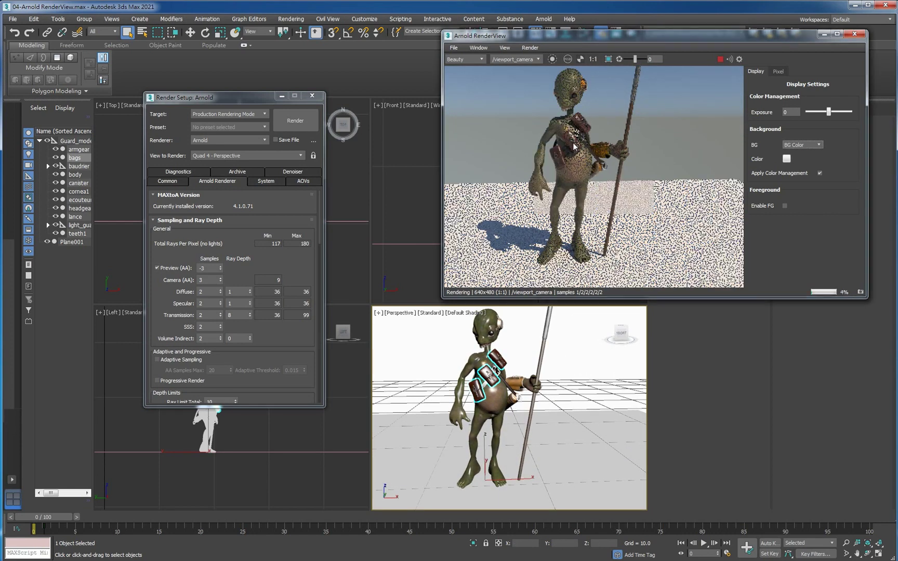
pyautogui.keyDown('alt'); pyautogui.moveTo(563, 374); pyautogui.dragTo(550, 375, button='middle'); pyautogui.keyUp('alt')
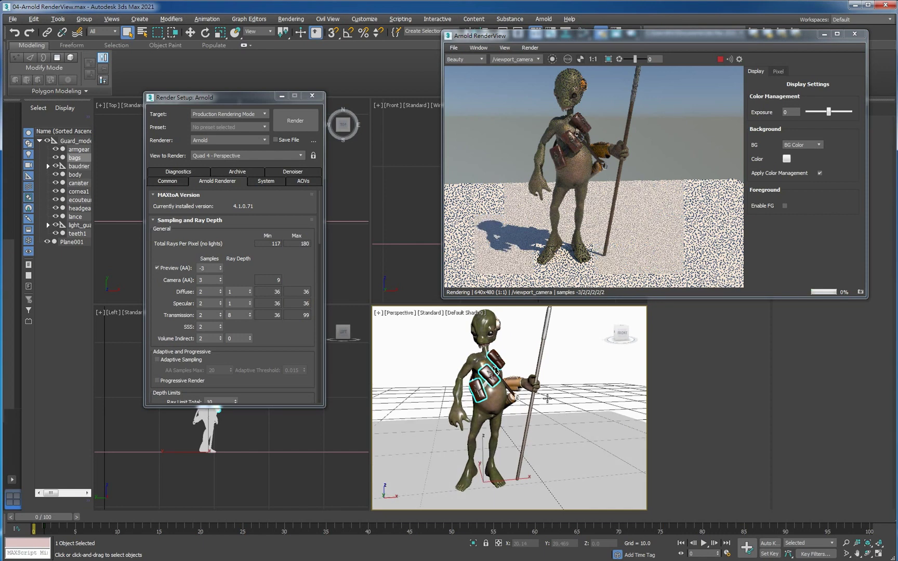
pyautogui.click(564, 127)
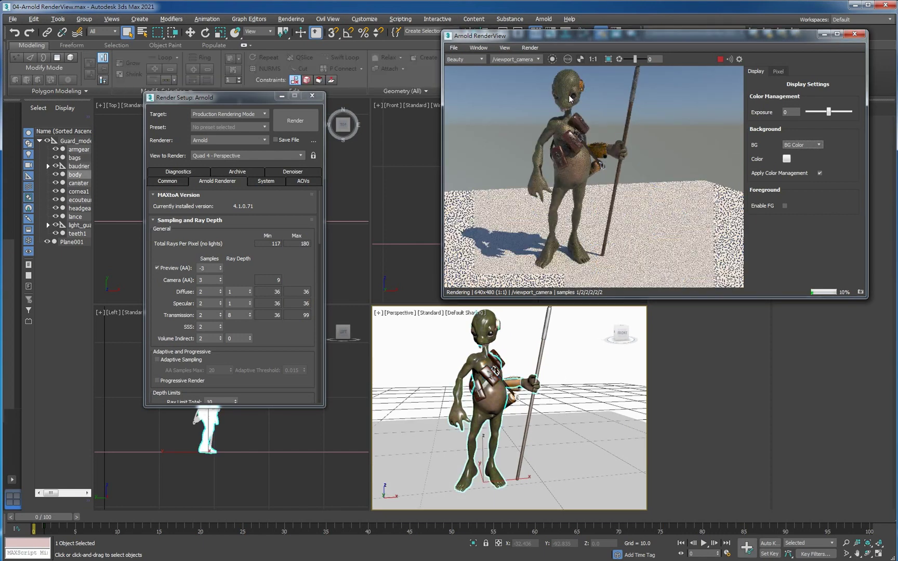
pyautogui.click(552, 58)
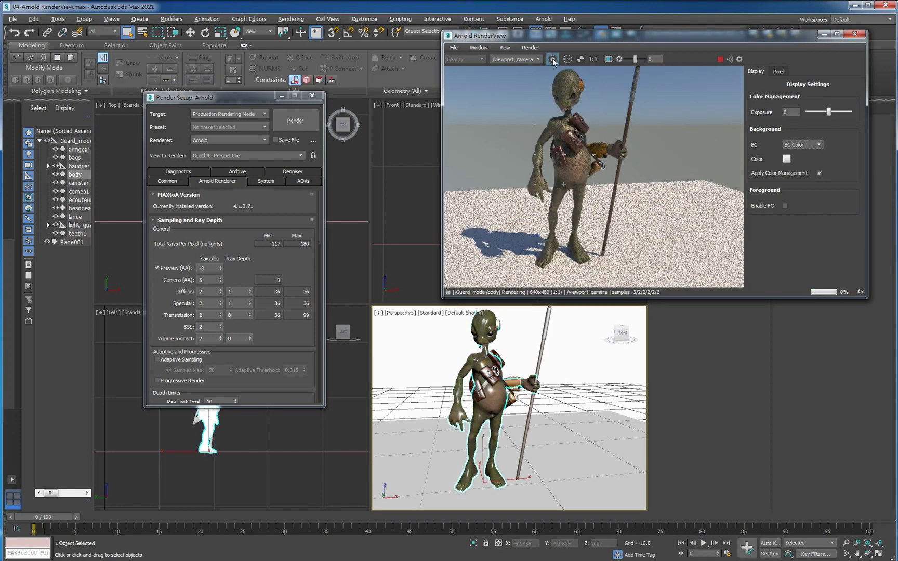
# Preview the bags and body in isolation, then render the whole scene with the body selected
pyautogui.click(581, 134)
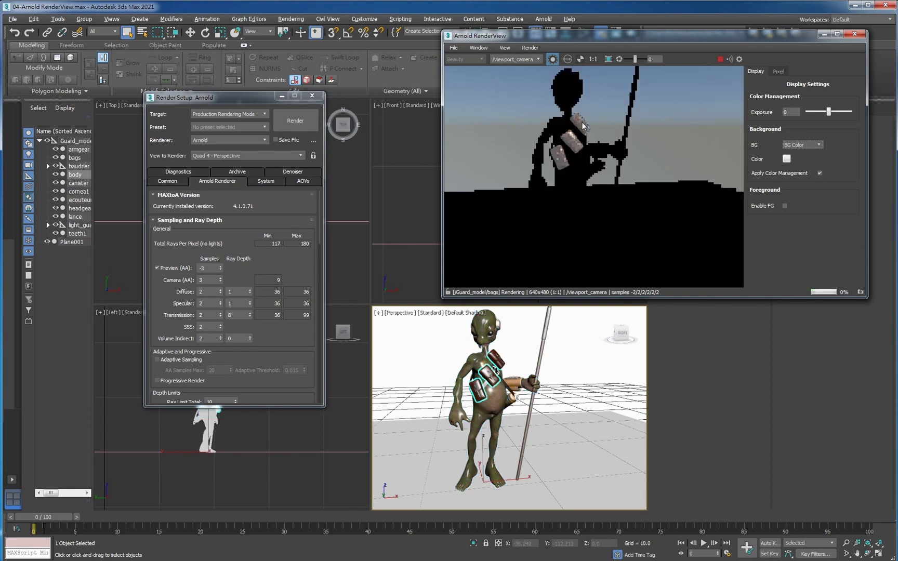
pyautogui.click(591, 163)
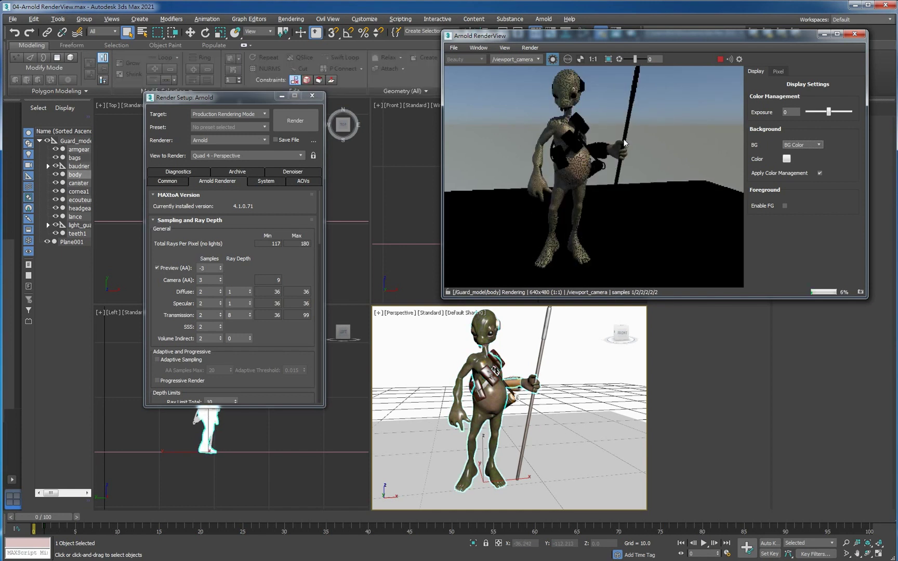
pyautogui.click(571, 151)
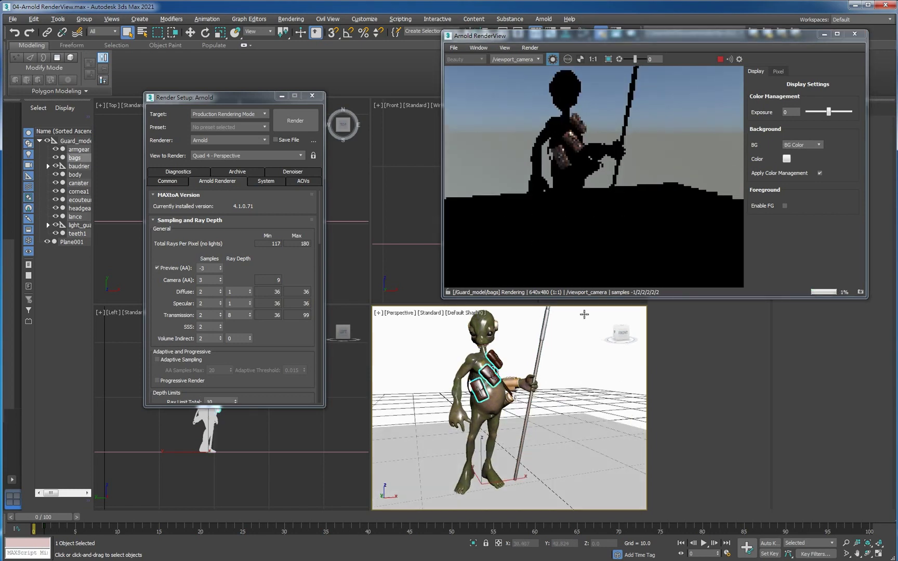
pyautogui.moveTo(488, 385)
pyautogui.keyDown('alt'); pyautogui.mouseDown(button='middle')
pyautogui.moveTo(501, 382)
pyautogui.moveTo(514, 422)
pyautogui.moveTo(570, 424)
pyautogui.moveTo(553, 423)
pyautogui.mouseUp(button='middle'); pyautogui.keyUp('alt')
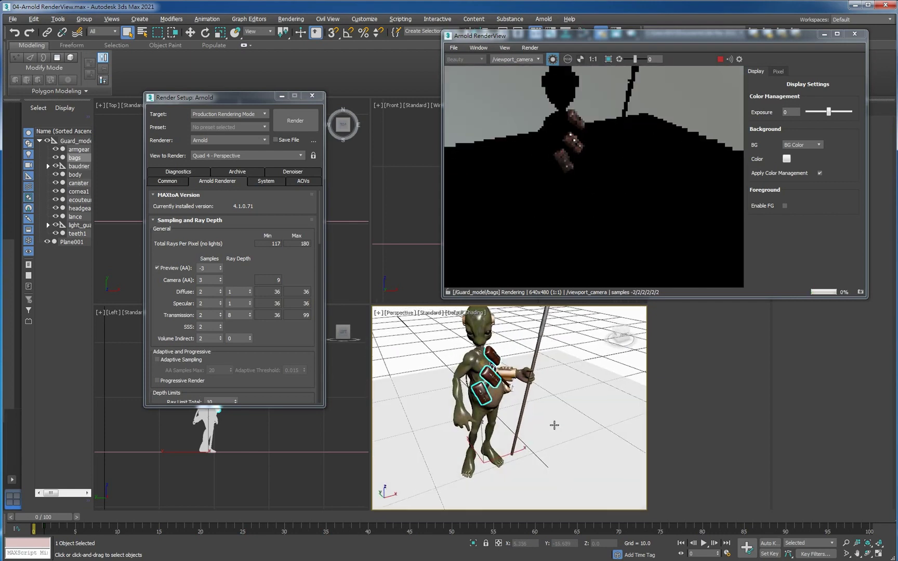
pyautogui.click(553, 59)
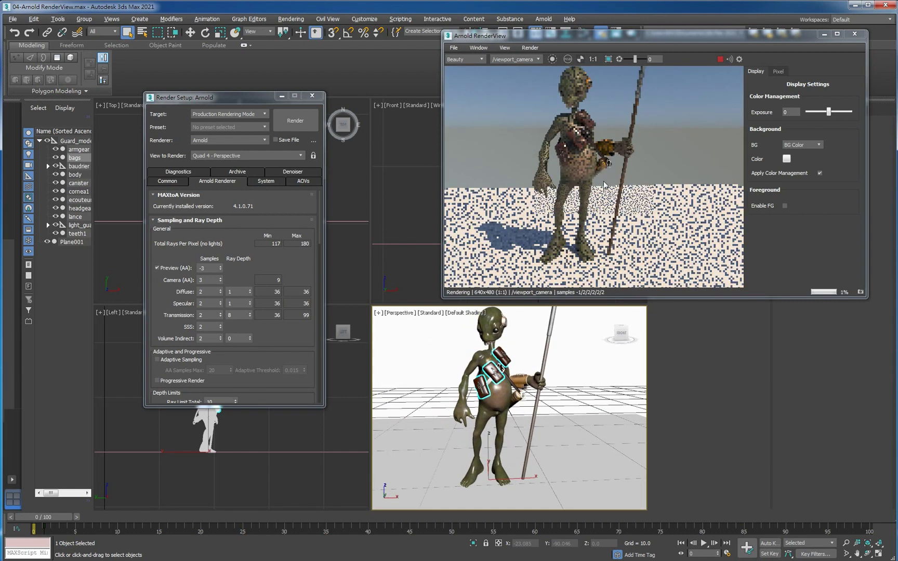
pyautogui.click(594, 168)
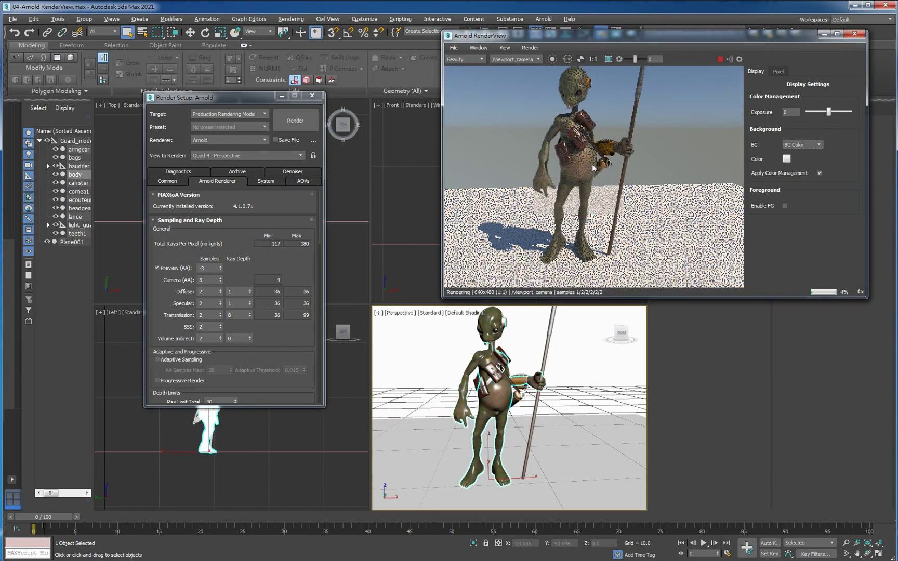
# Preview the guard as grey clay and a white mask, then restore full shading
pyautogui.click(567, 59)
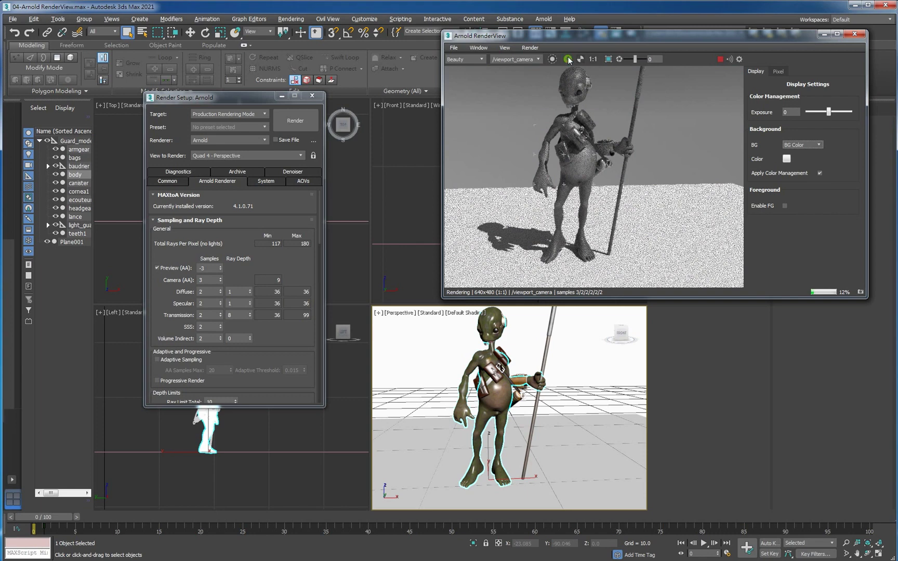
pyautogui.click(568, 59)
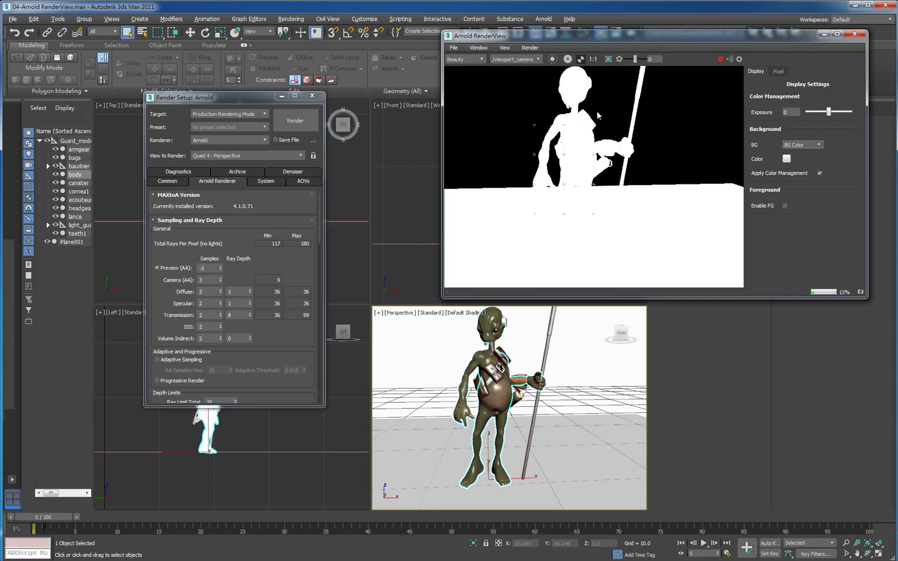
pyautogui.click(568, 59)
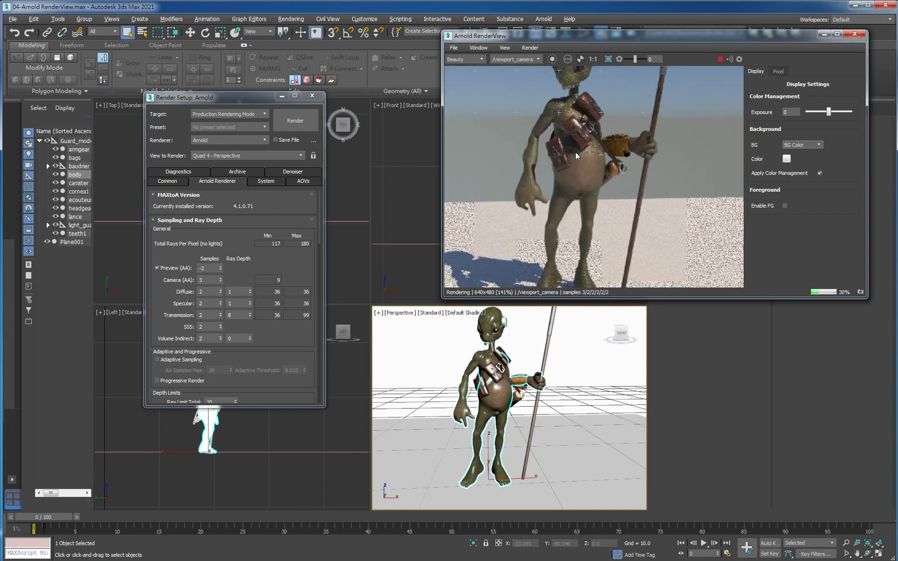
pyautogui.scroll(2, 575, 152)
pyautogui.scroll(-3, 575, 152)
pyautogui.scroll(1, 575, 154)
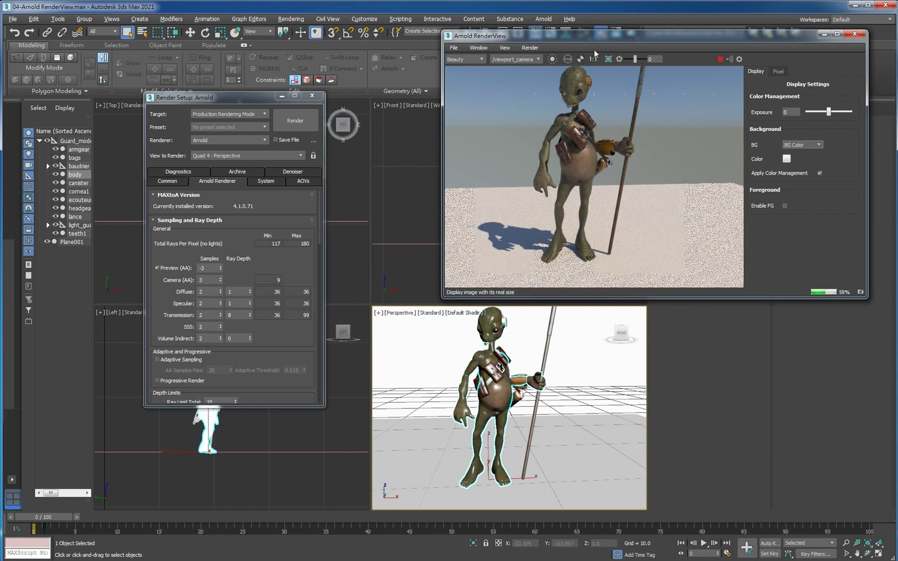
pyautogui.moveTo(598, 40); pyautogui.dragTo(609, 42)
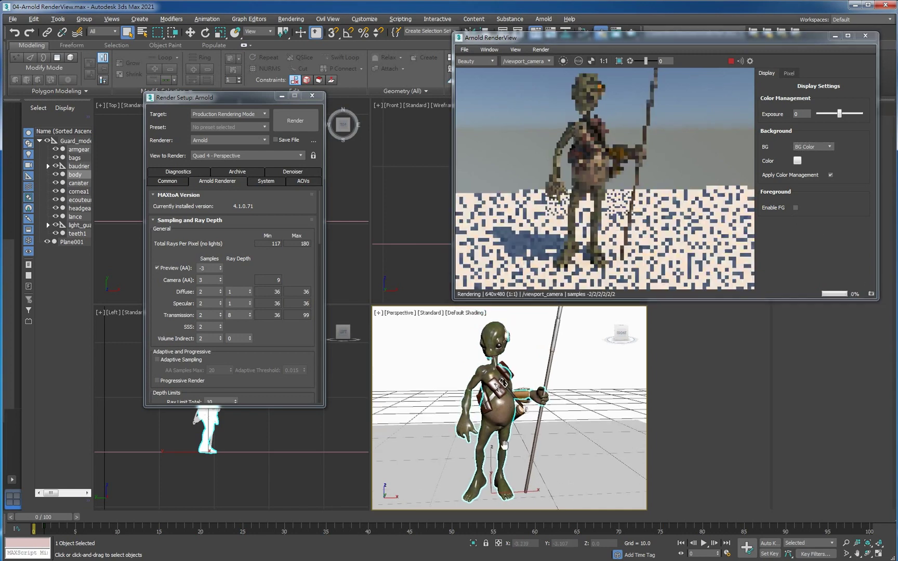
# Zoom the Perspective view closer on the guard and store the render as Snapshot_01
pyautogui.scroll(3, 506, 393)
pyautogui.moveTo(505, 393); pyautogui.dragTo(511, 463, button='middle')
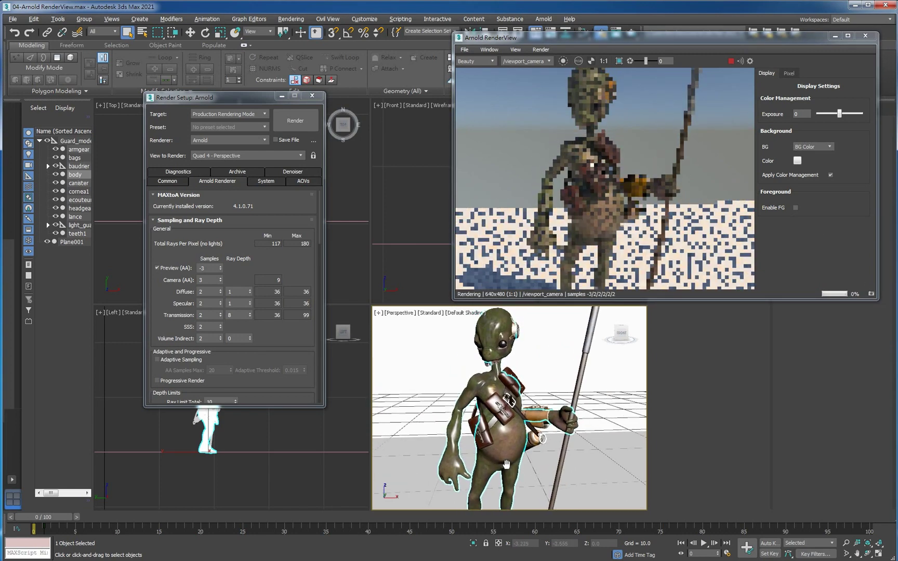
pyautogui.moveTo(687, 50); pyautogui.dragTo(688, 61)
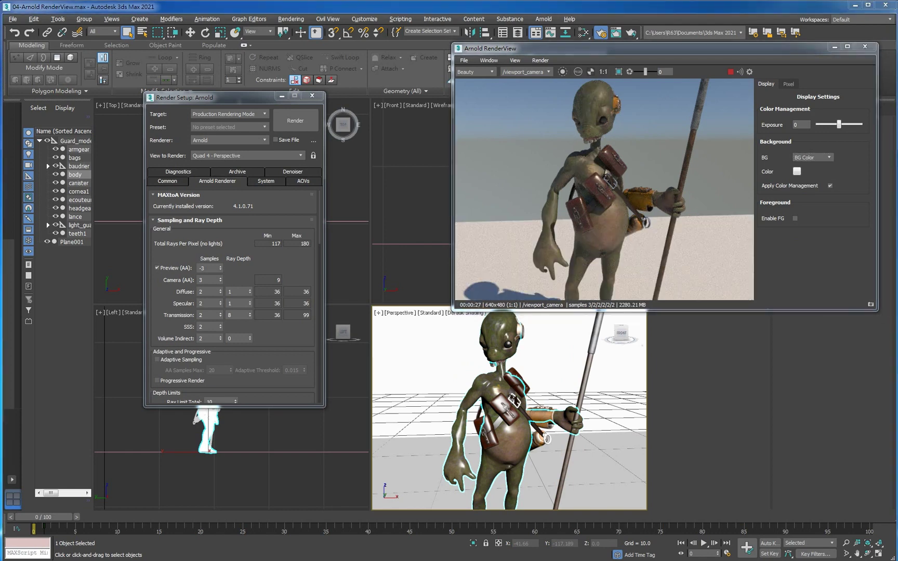
pyautogui.click(870, 306)
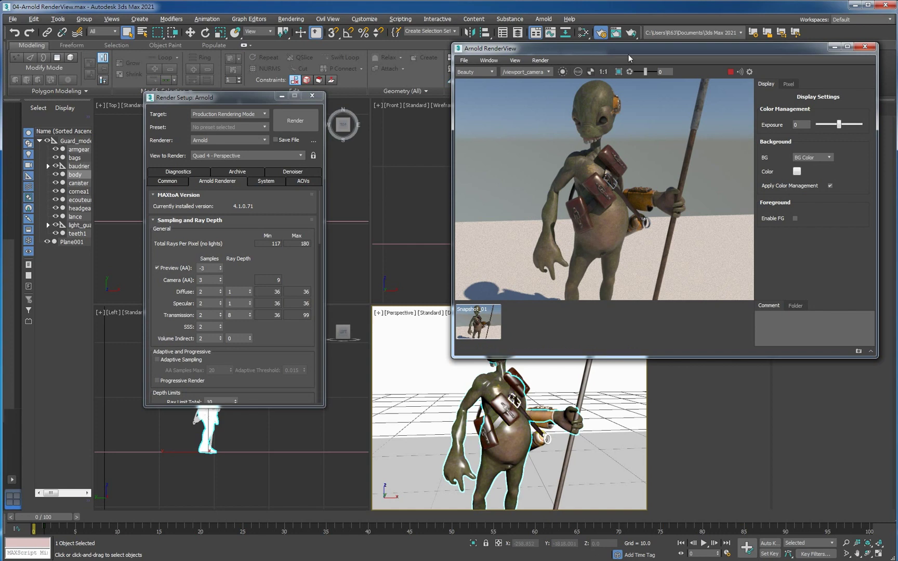
# Open the Slate Material Editor and place it over the left viewports
pyautogui.moveTo(628, 58); pyautogui.dragTo(635, 65)
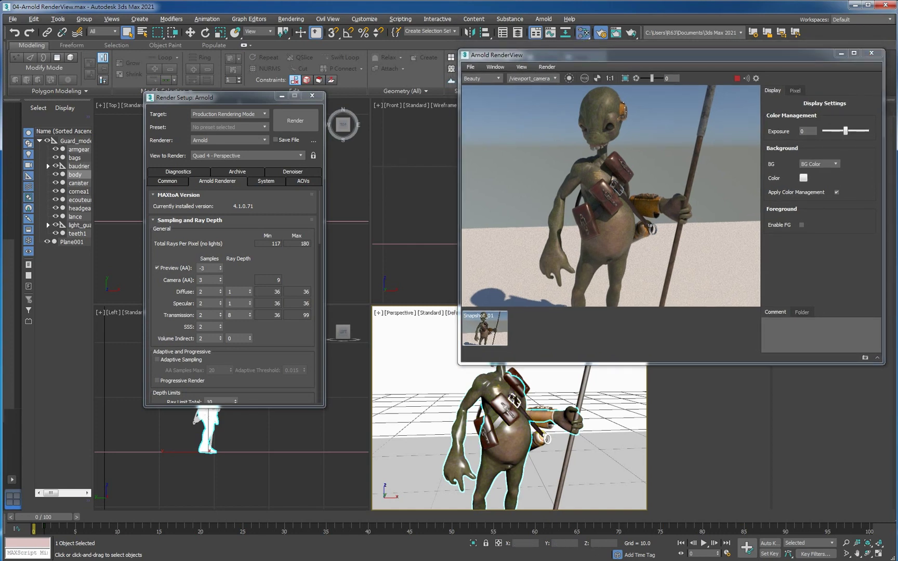
pyautogui.click(583, 32)
pyautogui.moveTo(810, 384)
pyautogui.mouseDown()
pyautogui.moveTo(199, 138)
pyautogui.moveTo(286, 131)
pyautogui.mouseUp()
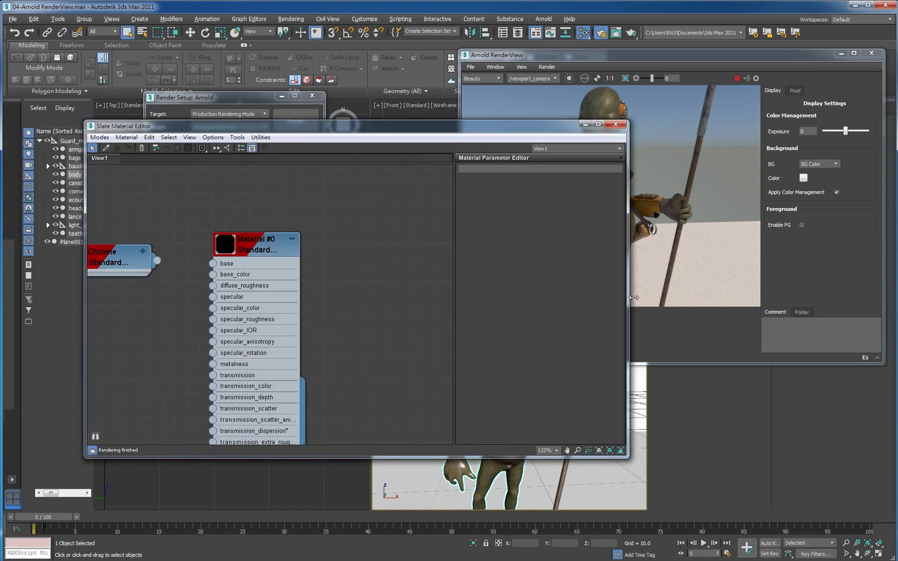
# Load the Pocket material in Slate and reset its Specular Roughness to 0.0
pyautogui.moveTo(634, 297); pyautogui.dragTo(509, 297)
pyautogui.moveTo(288, 180); pyautogui.dragTo(109, 205, button='middle')
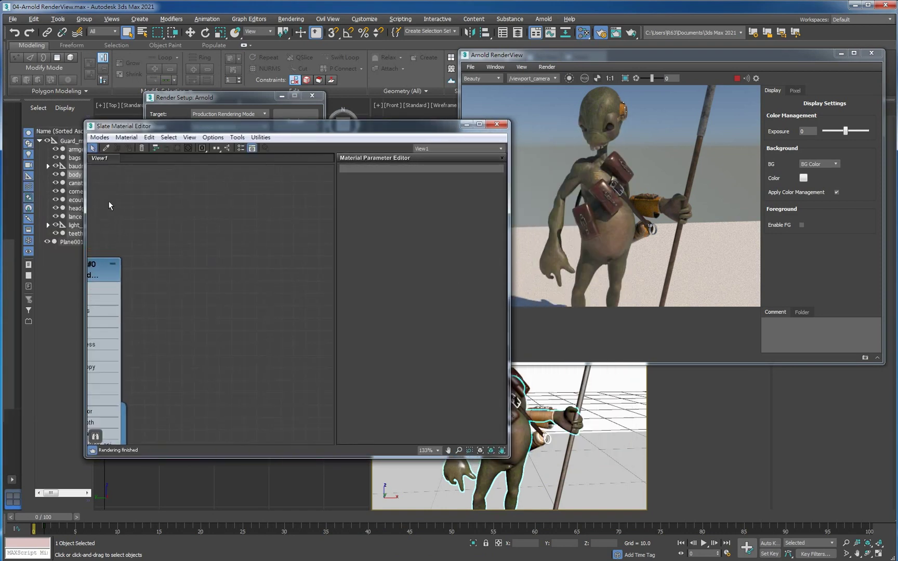
pyautogui.click(105, 148)
pyautogui.click(516, 421)
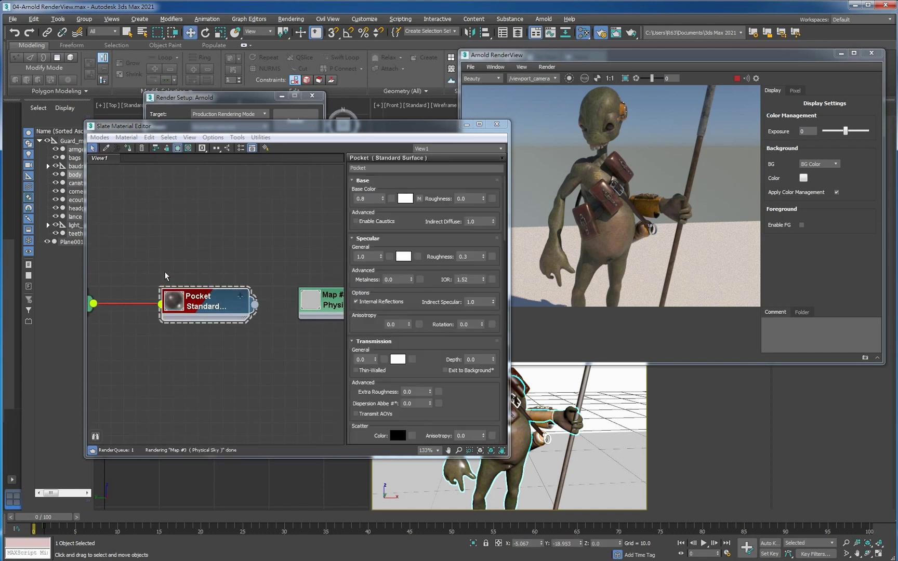
pyautogui.moveTo(159, 310)
pyautogui.mouseDown(button='middle')
pyautogui.moveTo(269, 280)
pyautogui.moveTo(251, 285)
pyautogui.mouseUp(button='middle')
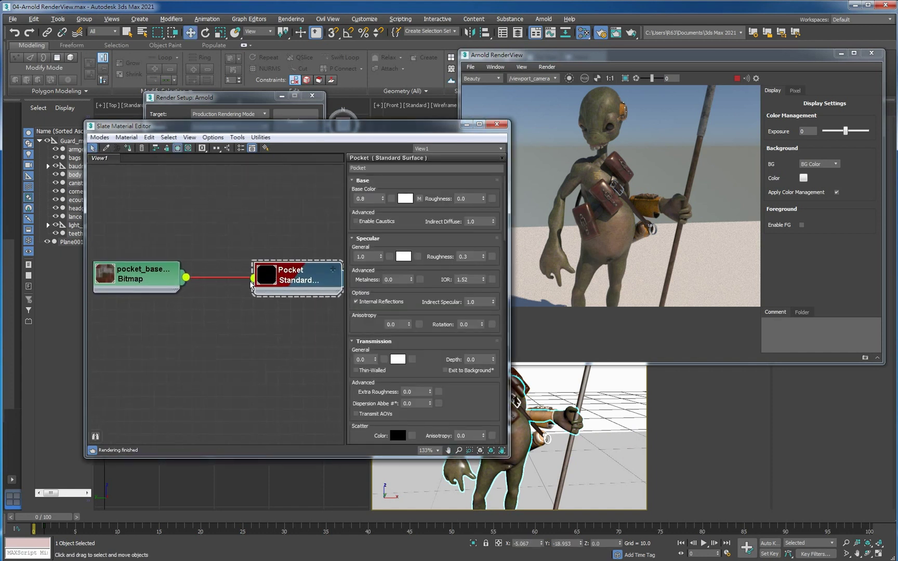
pyautogui.moveTo(207, 324); pyautogui.dragTo(153, 332, button='middle')
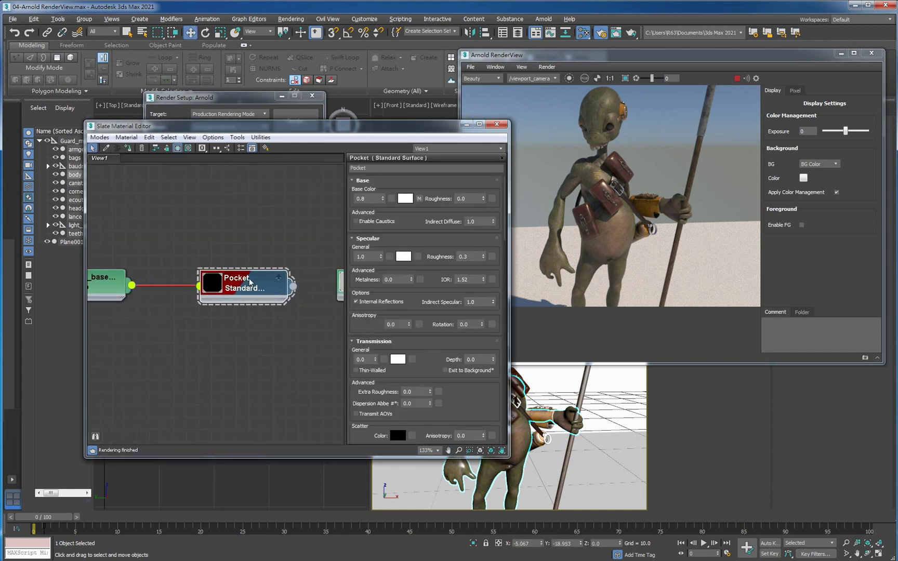
pyautogui.moveTo(430, 136); pyautogui.dragTo(319, 164)
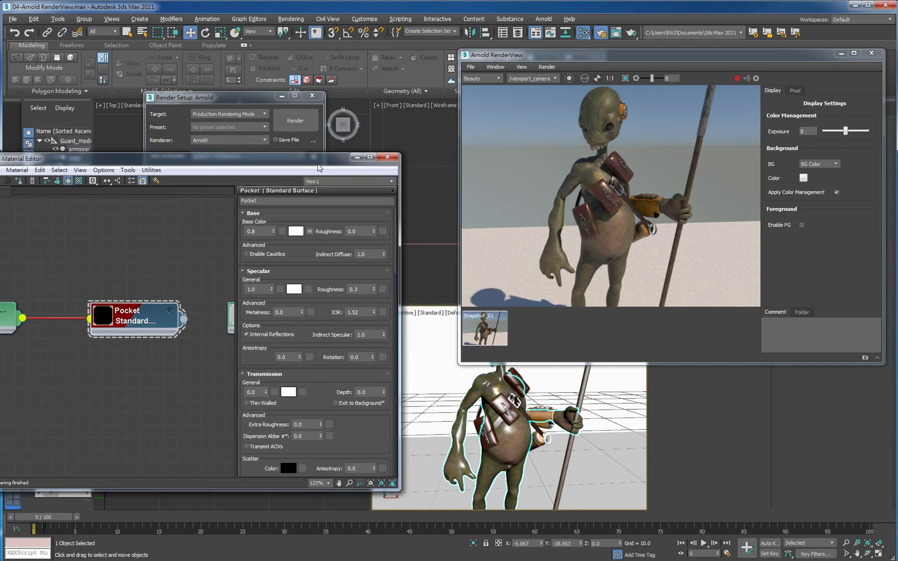
pyautogui.rightClick(375, 285)
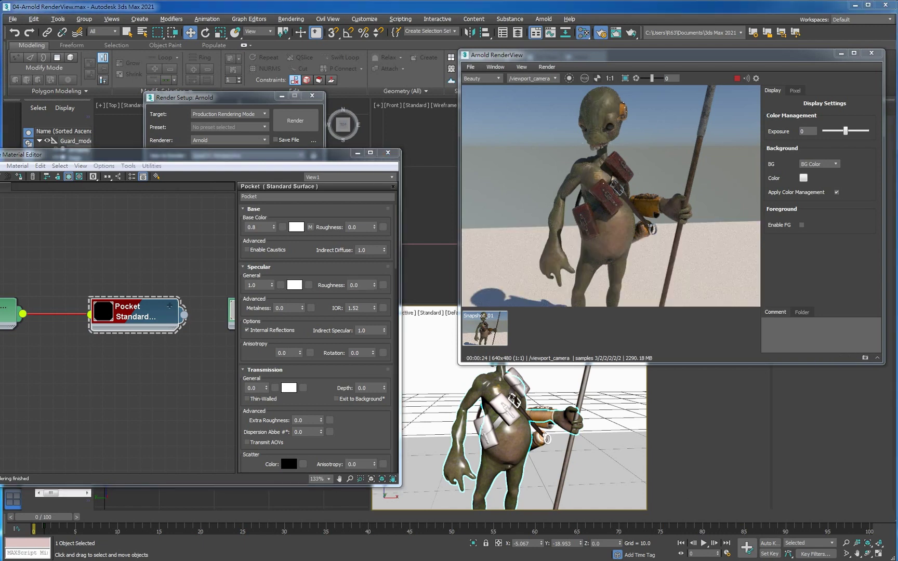
# Store Snapshot_02 and compare Snapshot_01 as A against Snapshot_02 as B
pyautogui.click(865, 358)
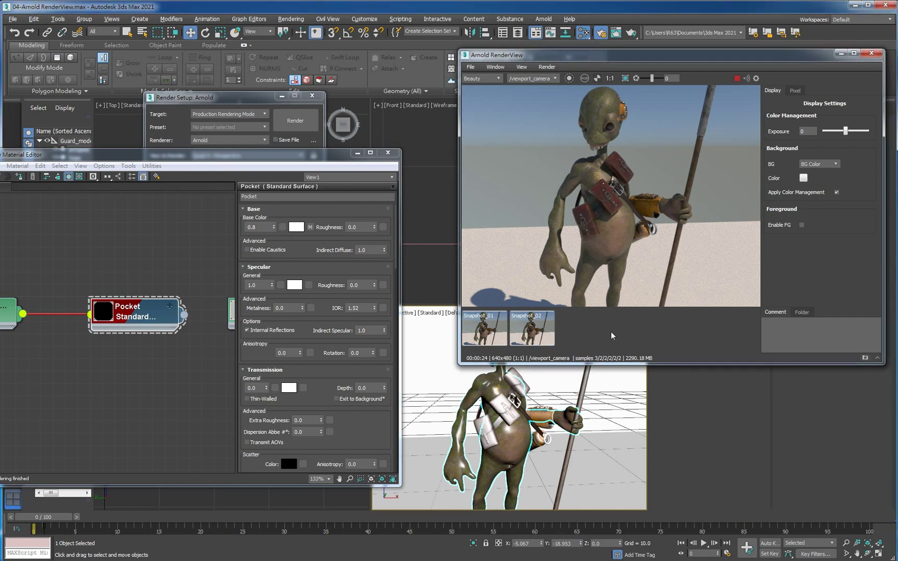
pyautogui.click(486, 330)
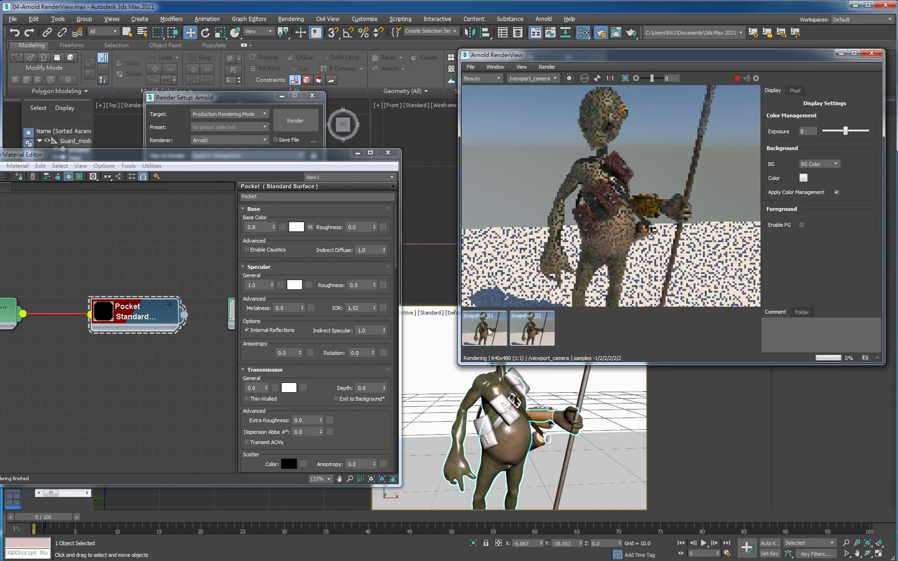
pyautogui.rightClick(486, 330)
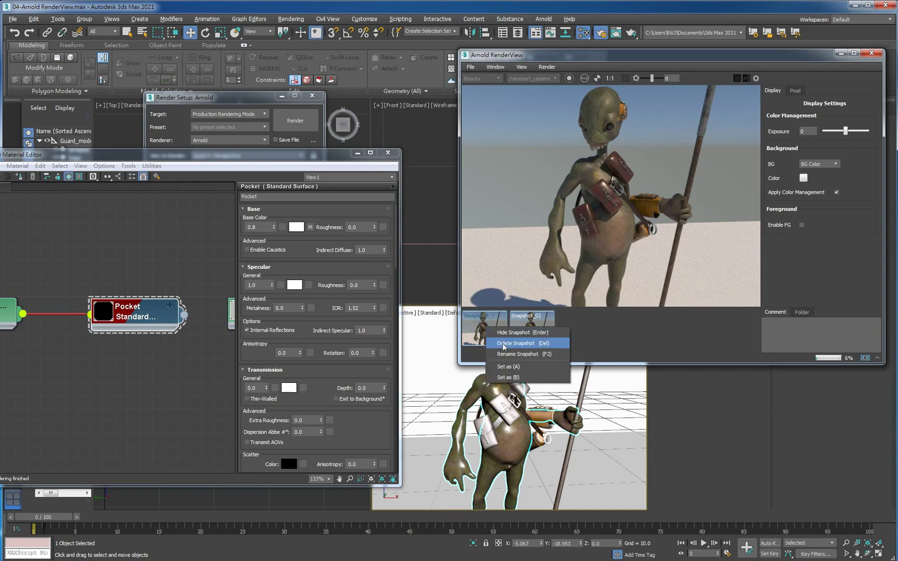
pyautogui.click(508, 366)
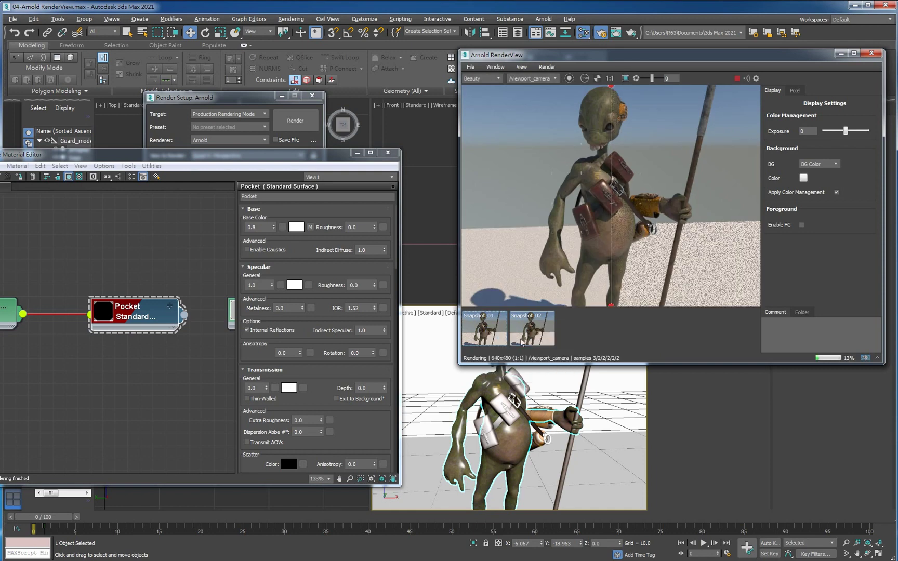
pyautogui.rightClick(530, 324)
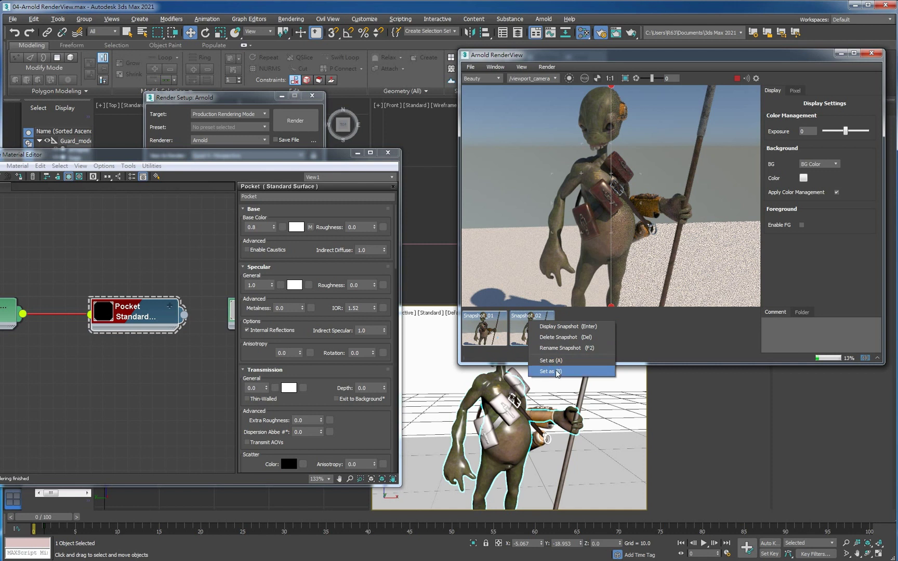
pyautogui.click(557, 374)
pyautogui.moveTo(612, 308)
pyautogui.mouseDown()
pyautogui.moveTo(649, 304)
pyautogui.moveTo(588, 307)
pyautogui.mouseUp()
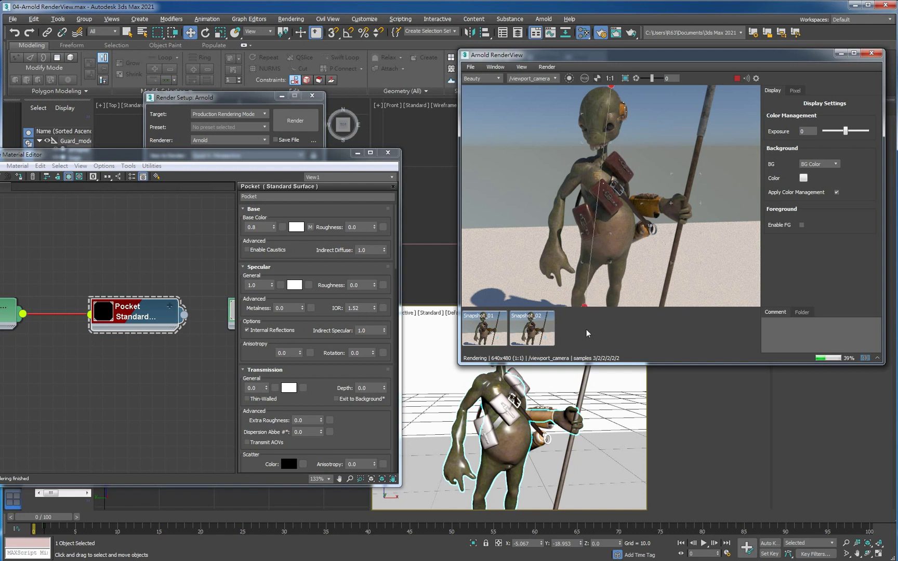
# Clear Snapshot_01 from A and Snapshot_02 from B, then select the pockets
pyautogui.rightClick(481, 329)
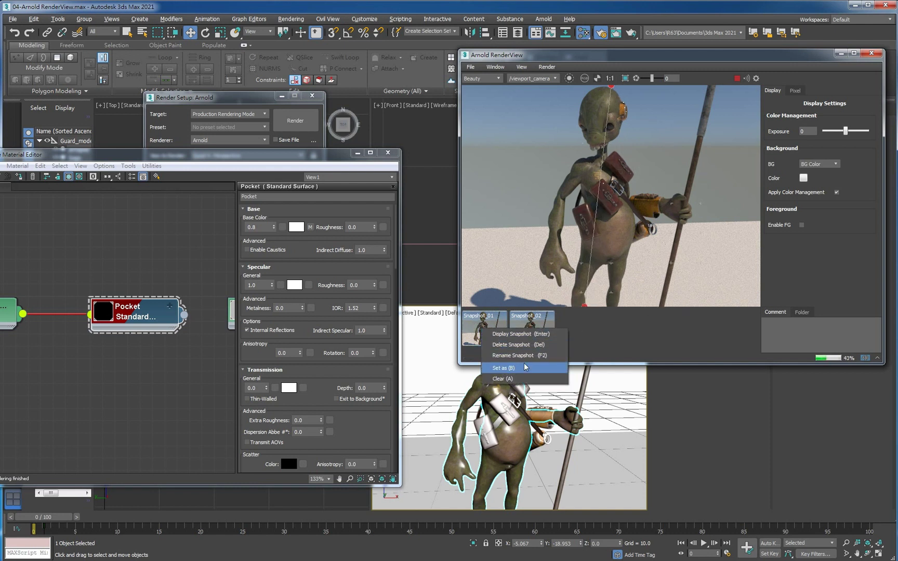
pyautogui.click(546, 378)
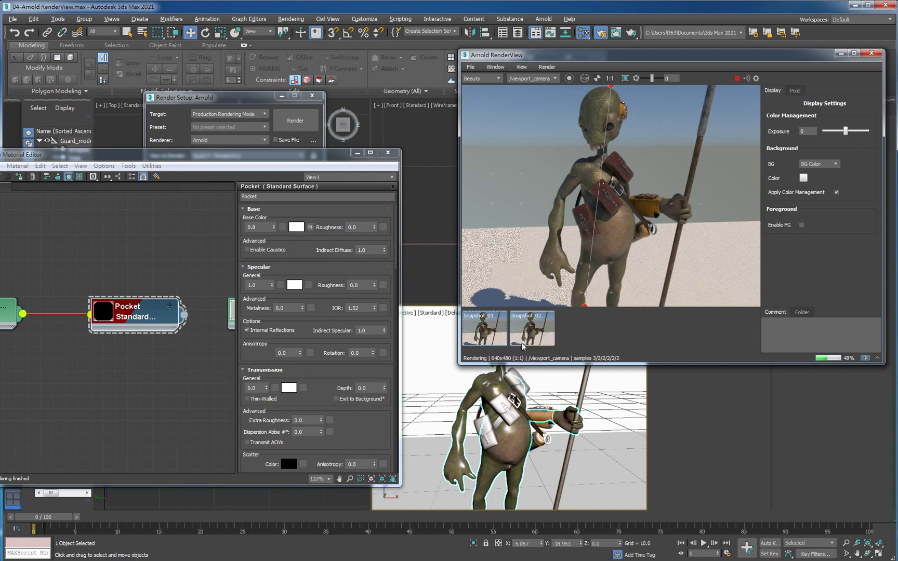
pyautogui.rightClick(532, 331)
pyautogui.click(563, 382)
pyautogui.click(515, 416)
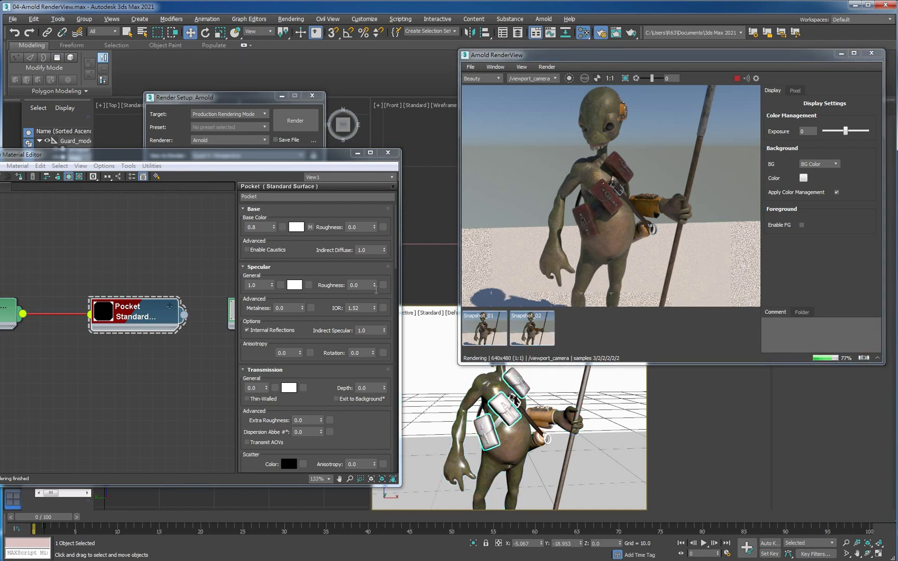
# Raise pocket specular roughness to 0.531 and compare against Snapshot_01 as A with a vertical split
pyautogui.moveTo(375, 285); pyautogui.dragTo(375, 259)
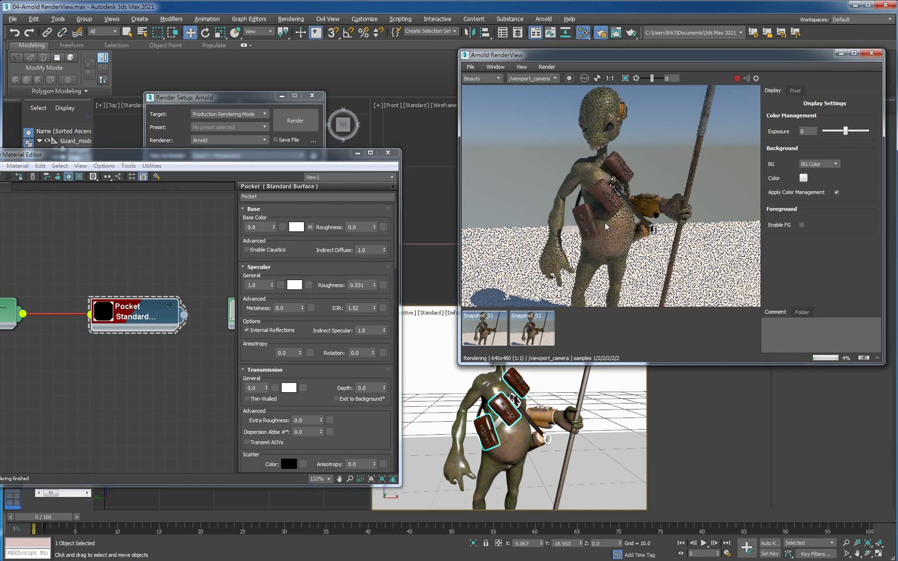
pyautogui.click(486, 329)
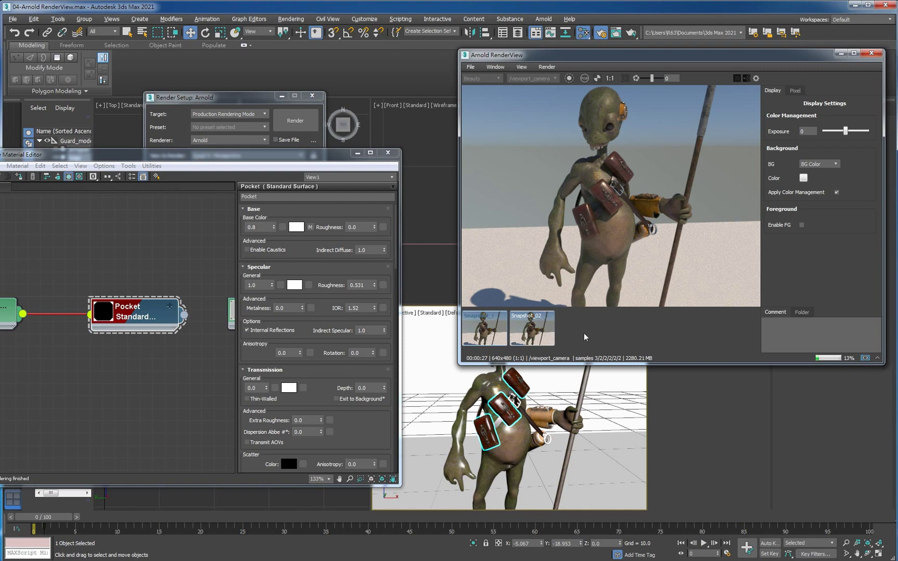
pyautogui.rightClick(490, 330)
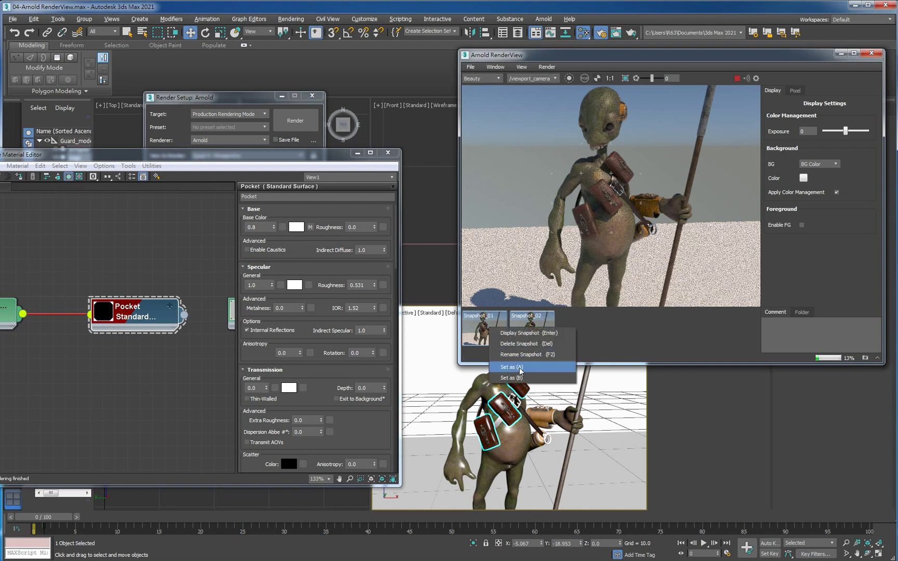
pyautogui.click(521, 373)
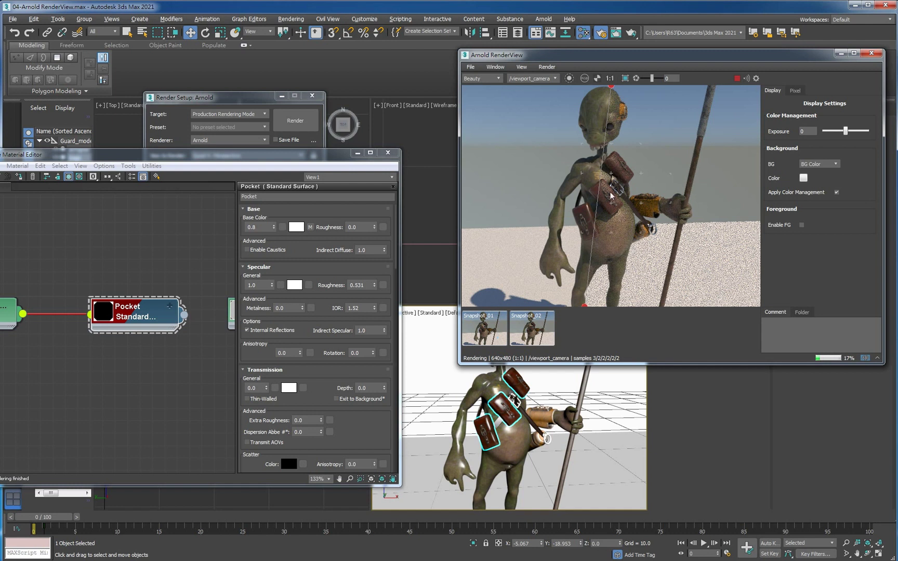
pyautogui.moveTo(614, 88)
pyautogui.mouseDown()
pyautogui.moveTo(583, 98)
pyautogui.moveTo(633, 129)
pyautogui.moveTo(606, 119)
pyautogui.mouseUp()
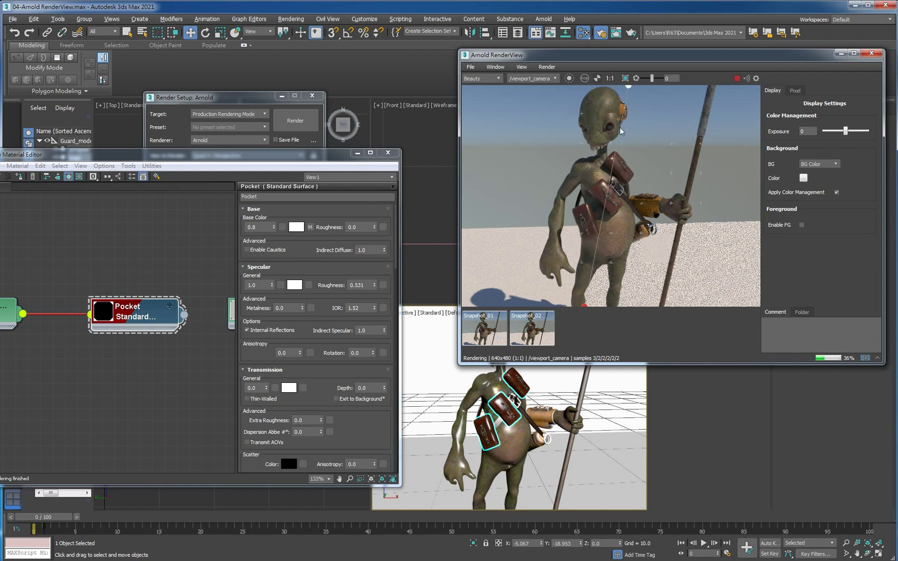
pyautogui.moveTo(607, 119); pyautogui.dragTo(612, 129)
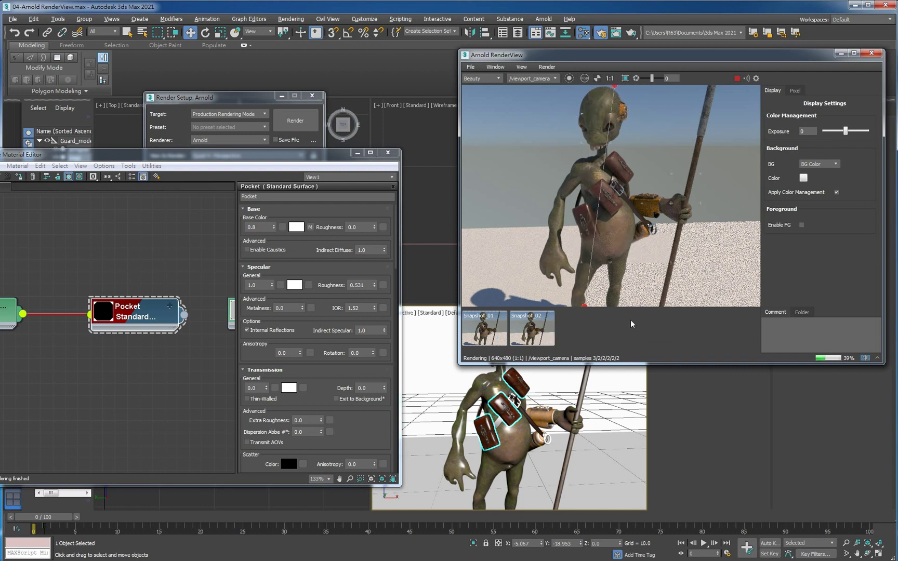